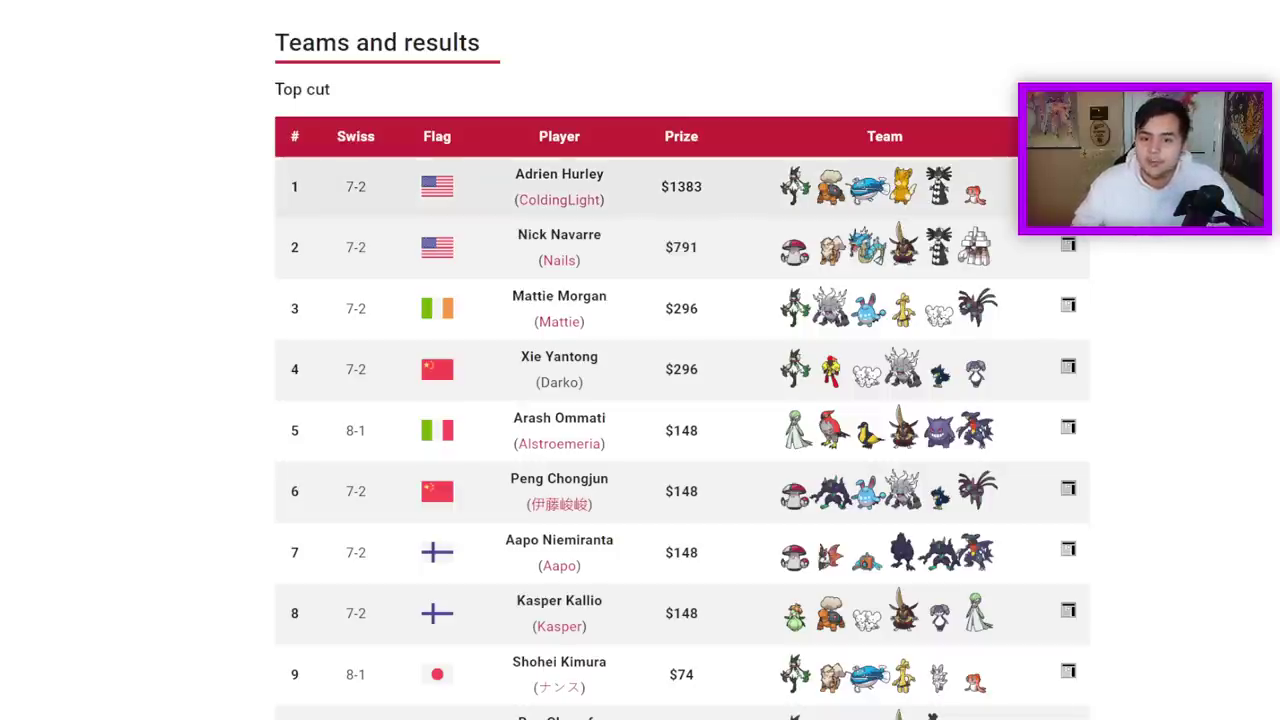
- Review the Welcome to Paldea event page, covering its date, attendance, format and the start of the top-cut results
scroll(683, 370, up, 8)
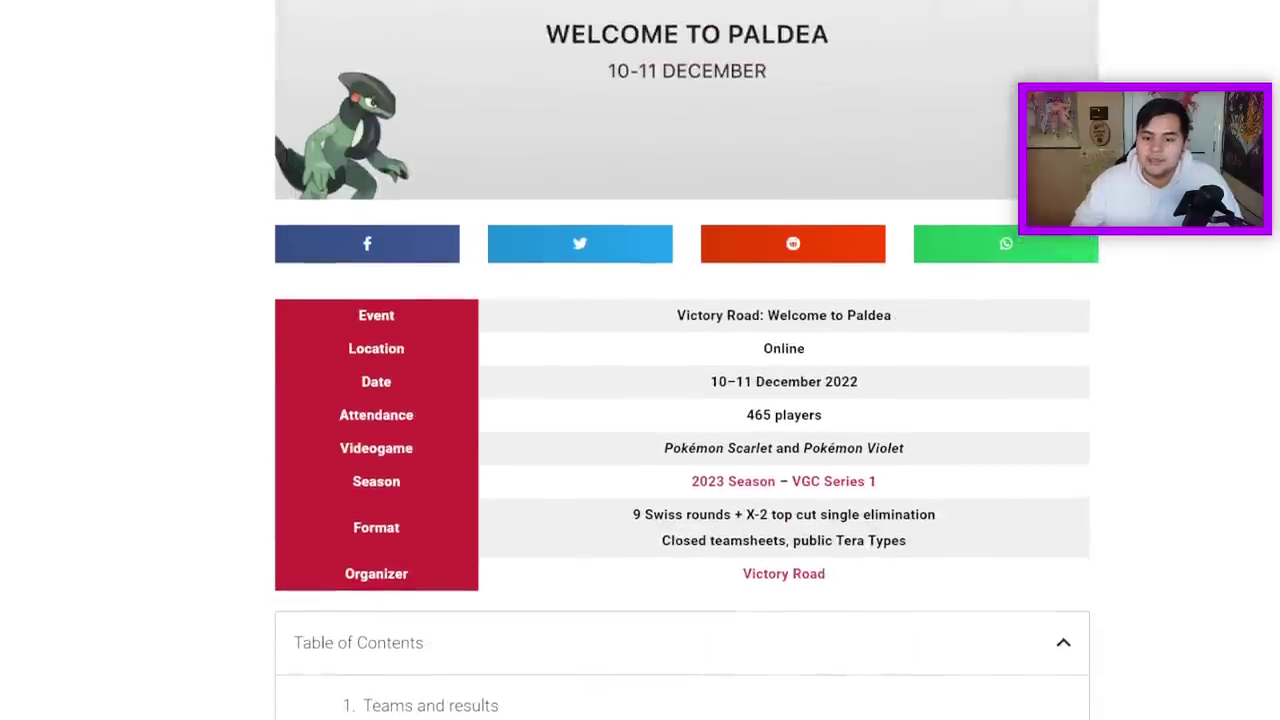
drag(746, 414, 837, 423)
click(883, 429)
scroll(772, 328, up, 3)
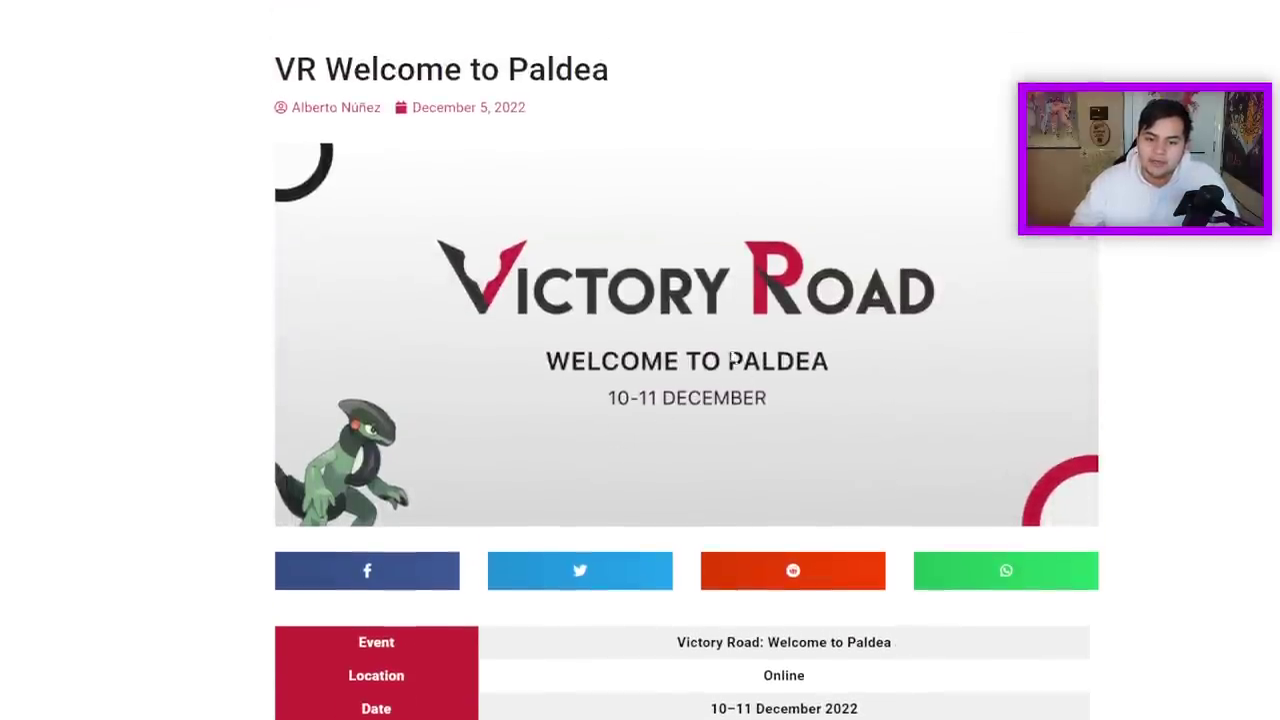
scroll(617, 318, down, 3)
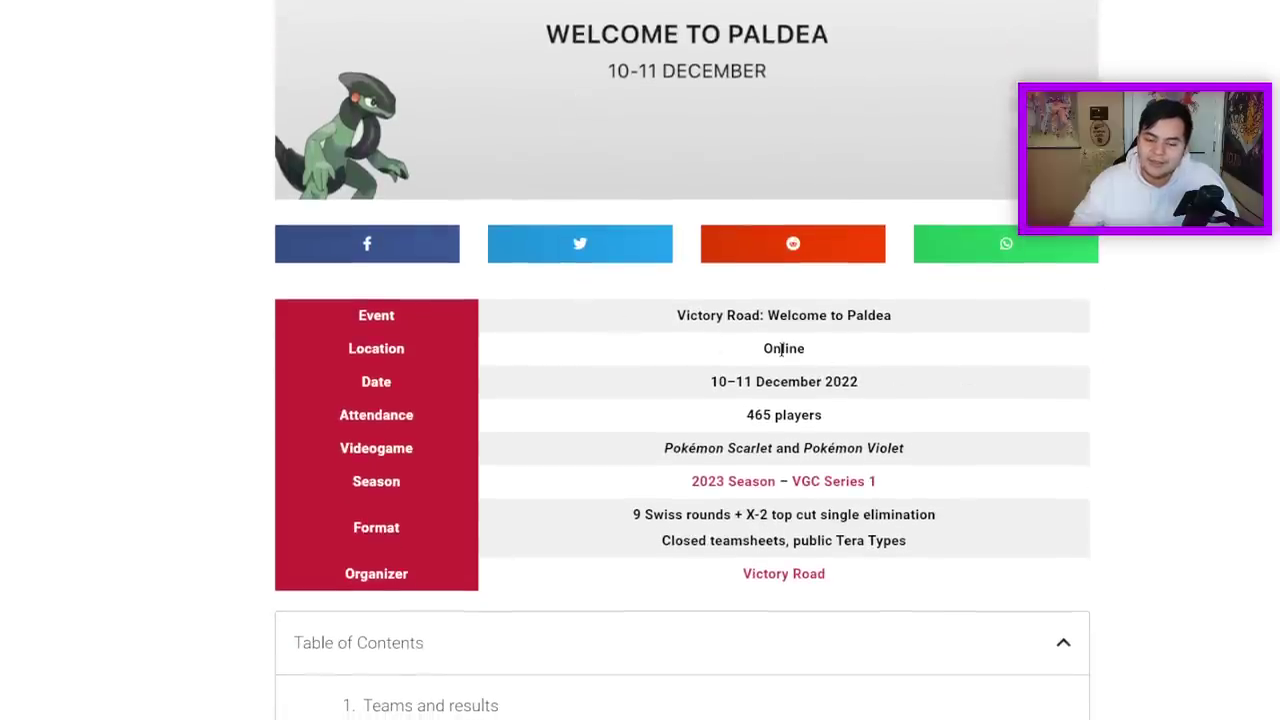
scroll(785, 360, down, 5)
scroll(790, 370, down, 2)
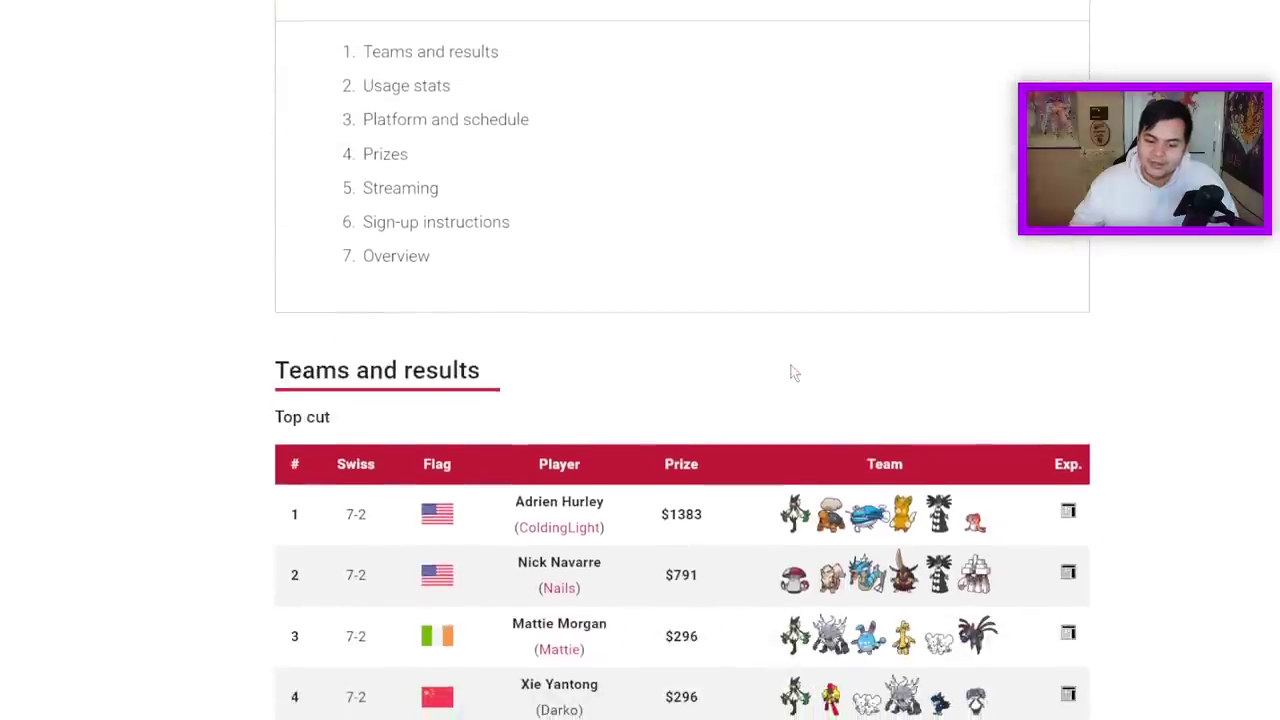
scroll(990, 360, down, 2)
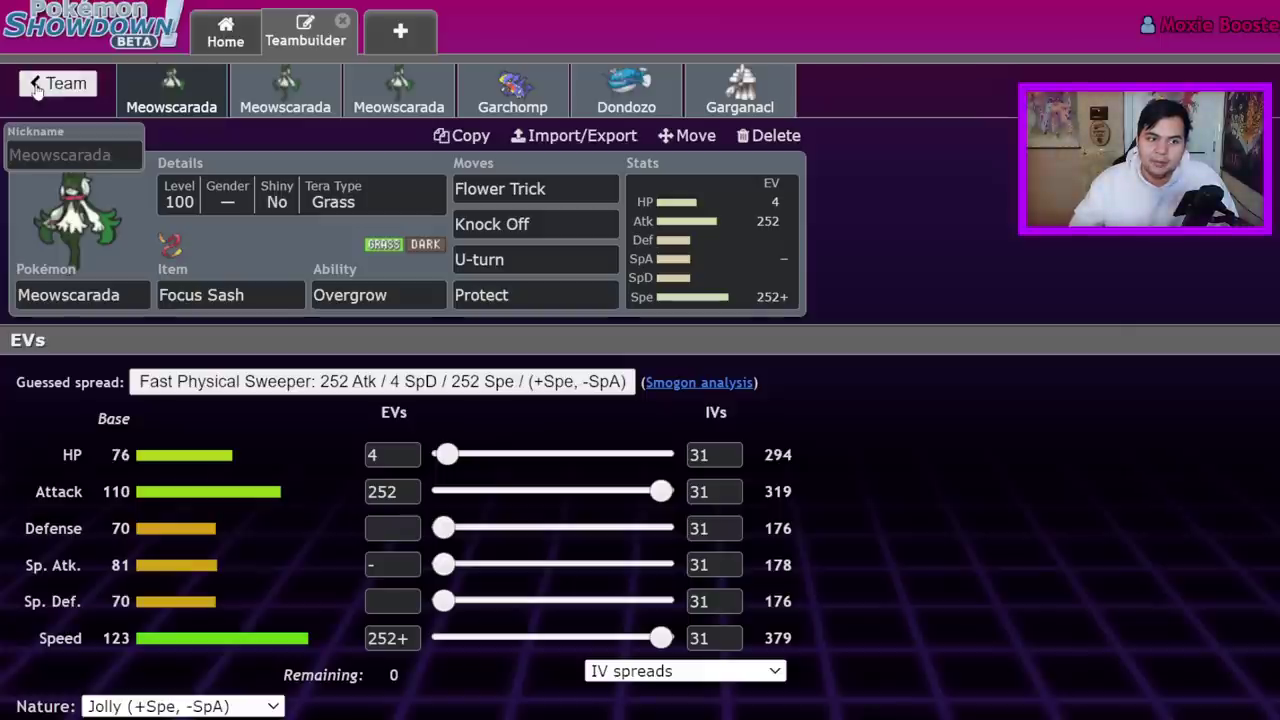
- In the Pokémon Showdown teambuilder, leave the current team and open the War Crime team
click(37, 88)
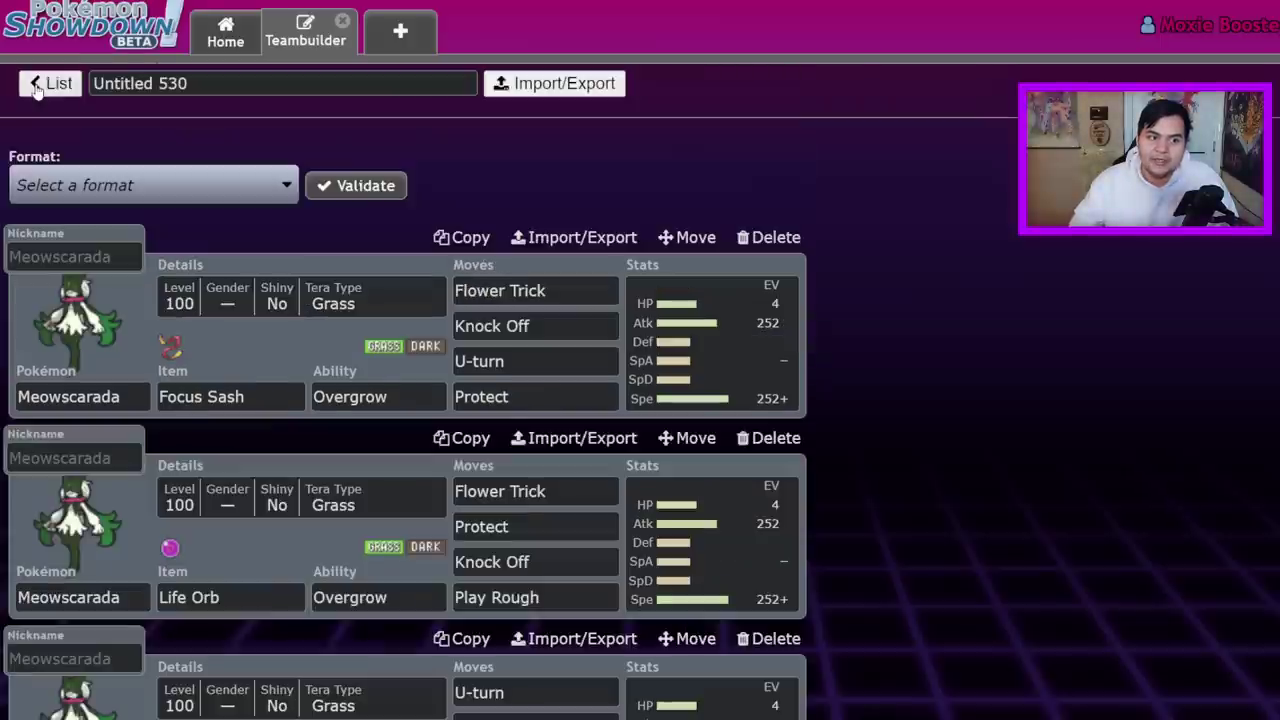
click(38, 88)
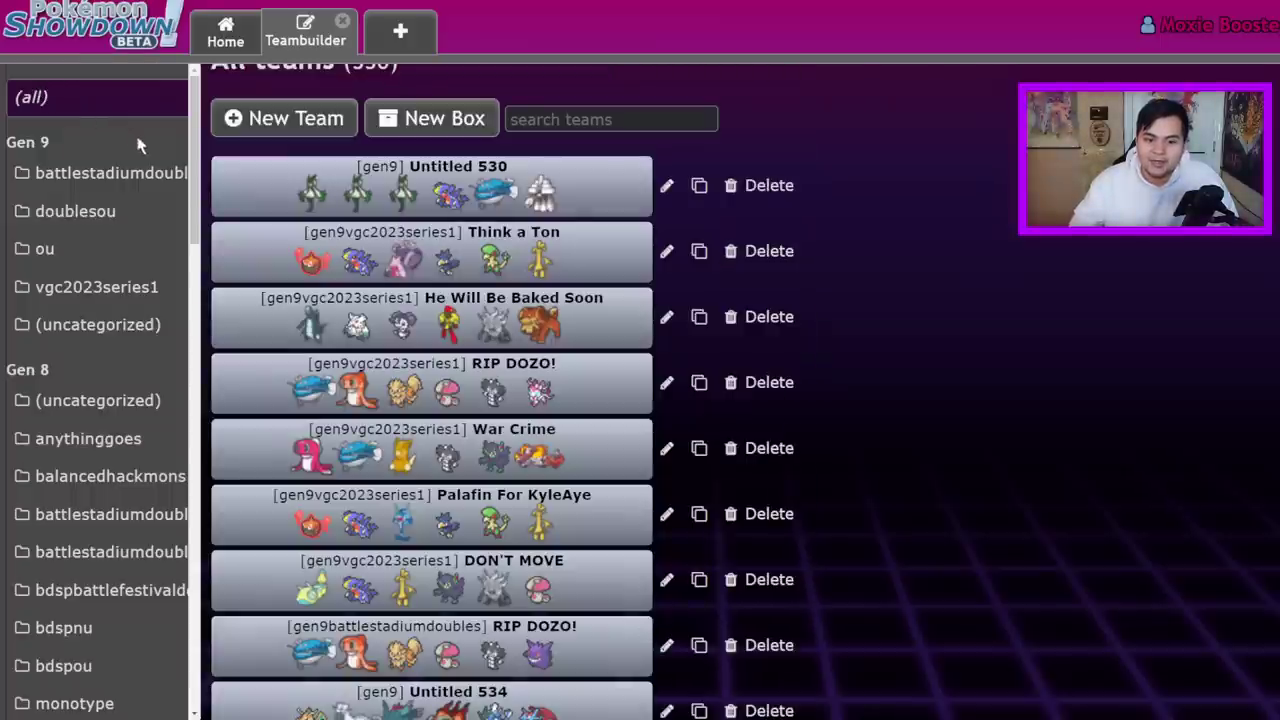
click(375, 440)
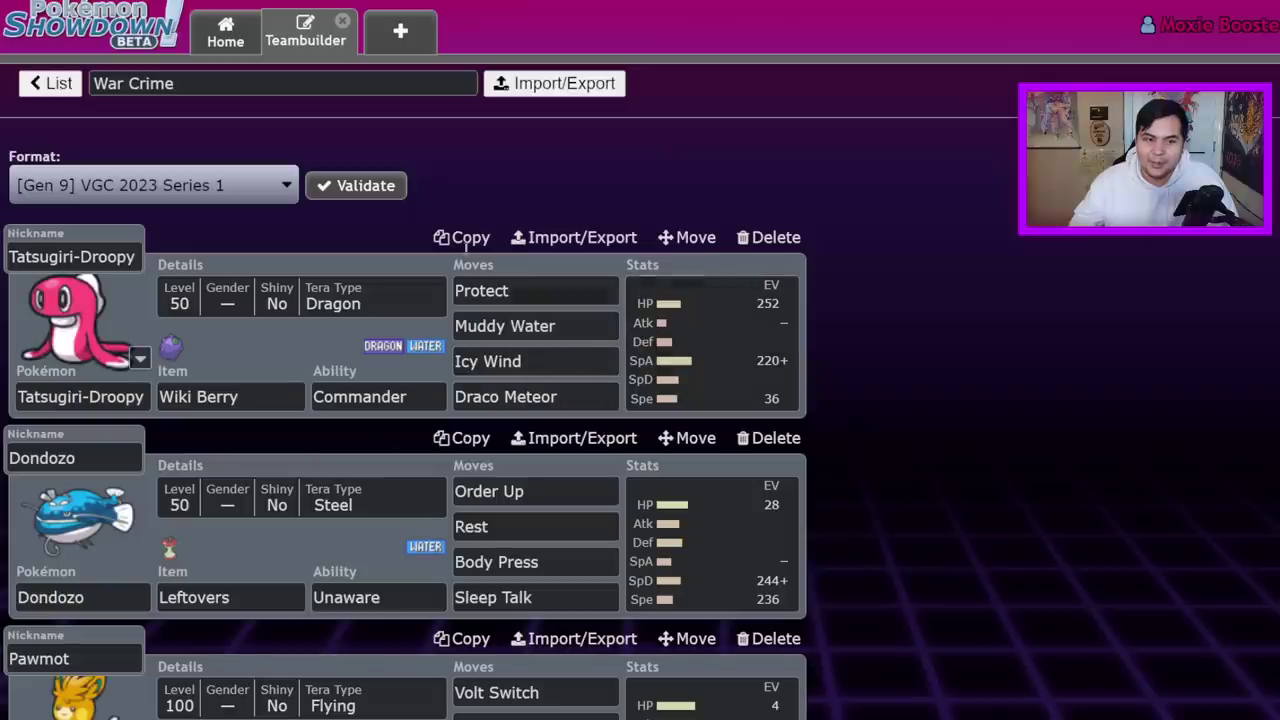
- Examine the sets and EV spreads of the War Crime team's members, including Tatsugiri-Droopy, Dondozo, Pawmot, Gothitelle and Skeledirge
click(748, 286)
click(268, 93)
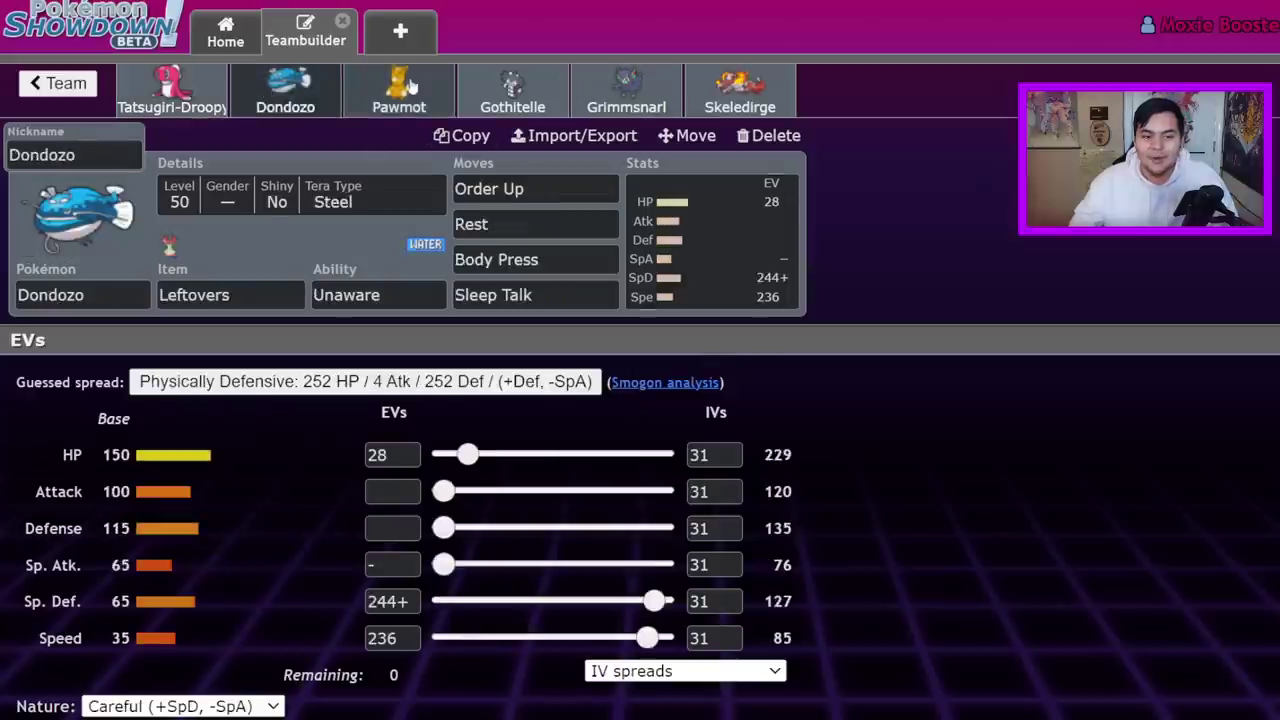
click(405, 90)
click(520, 90)
click(740, 90)
click(170, 90)
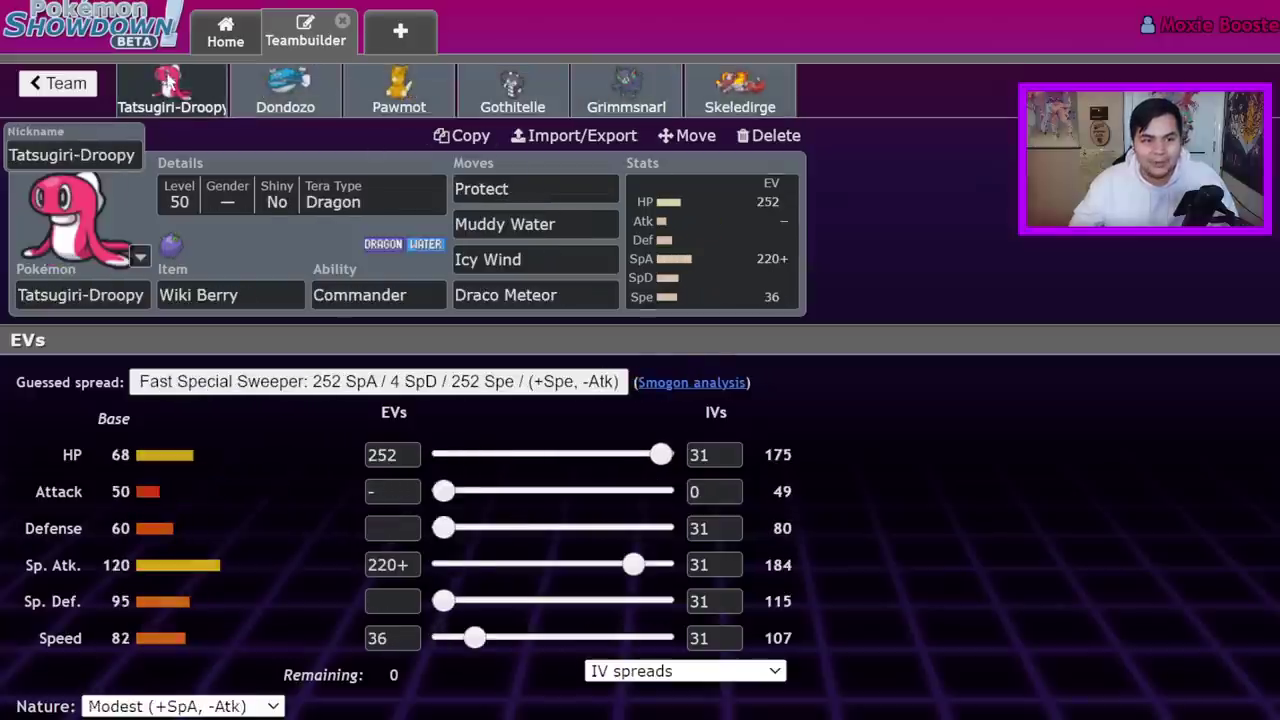
click(399, 90)
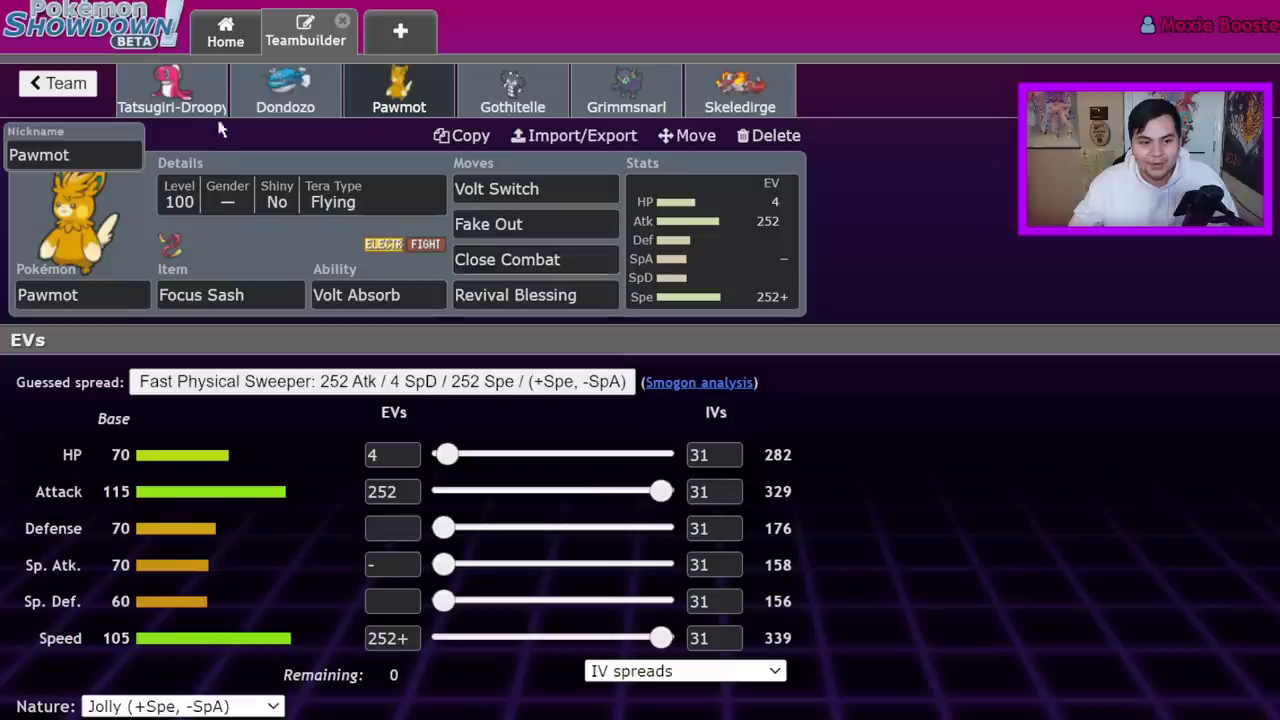
click(285, 90)
click(172, 90)
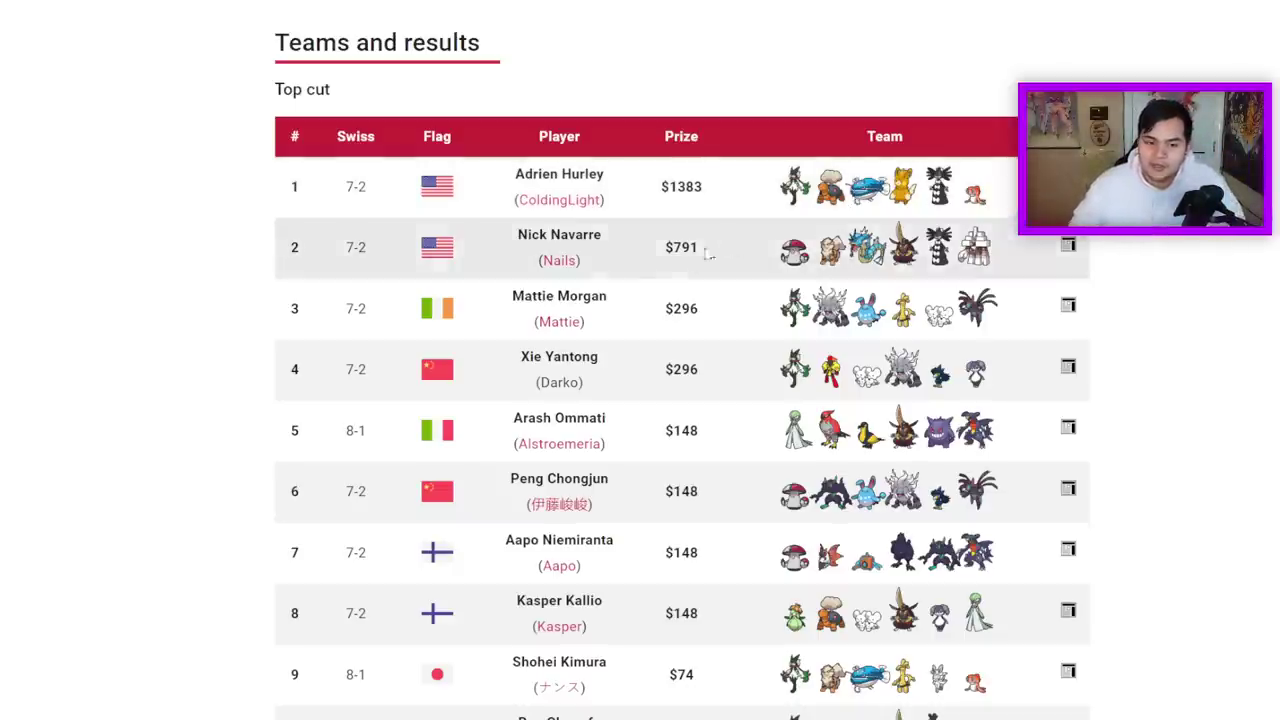
- On the Victory Road results page, look through the top-cut teams down to 41st place and return to the top ranks
scroll(690, 258, down, 1)
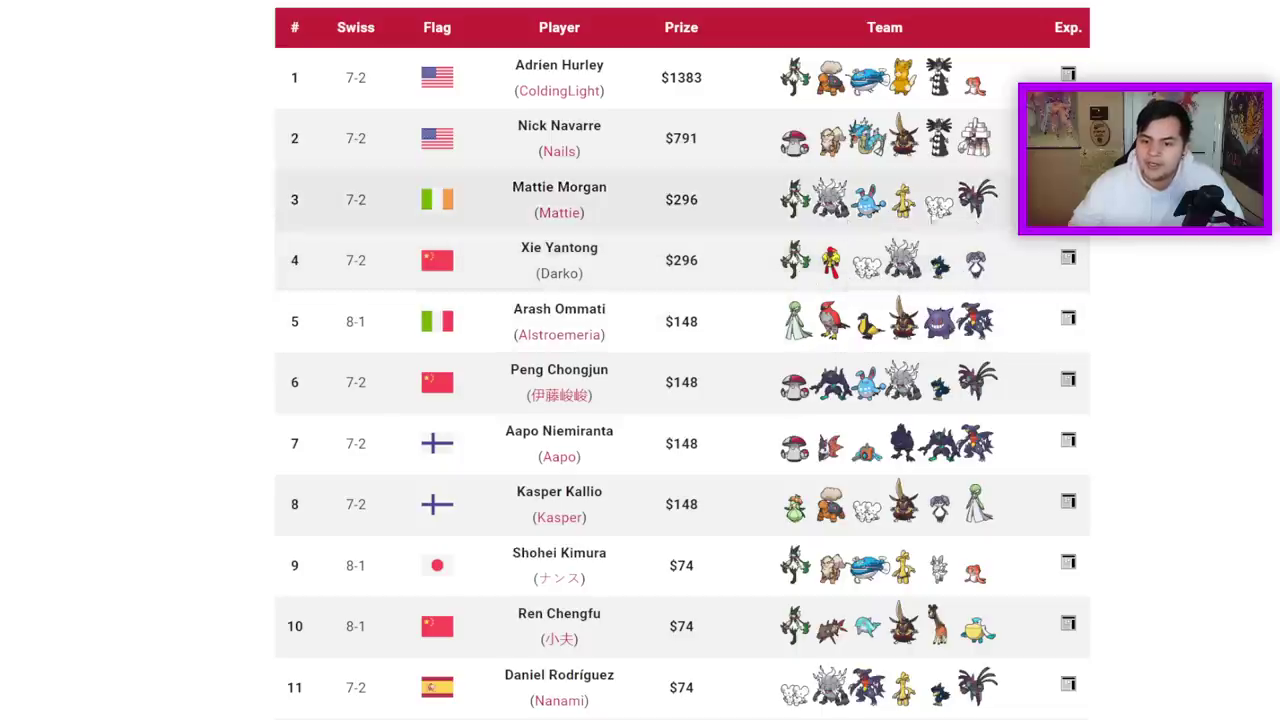
scroll(751, 380, down, 2)
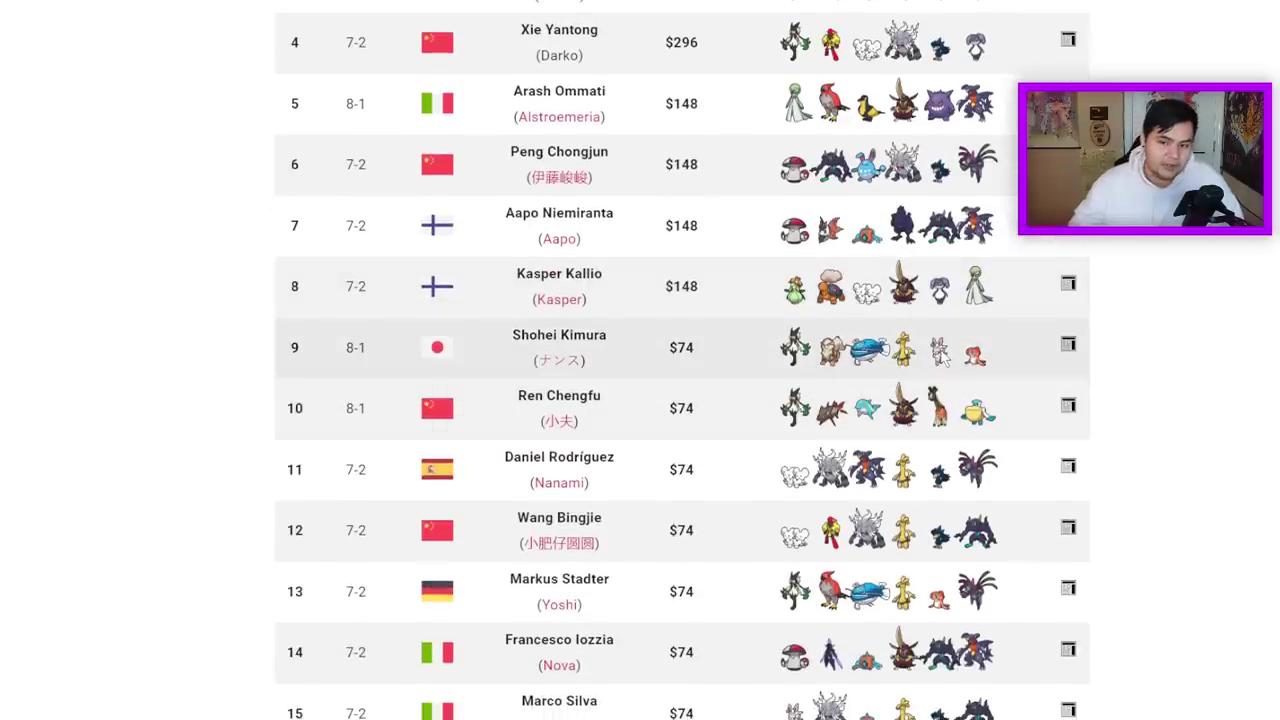
scroll(940, 352, down, 2)
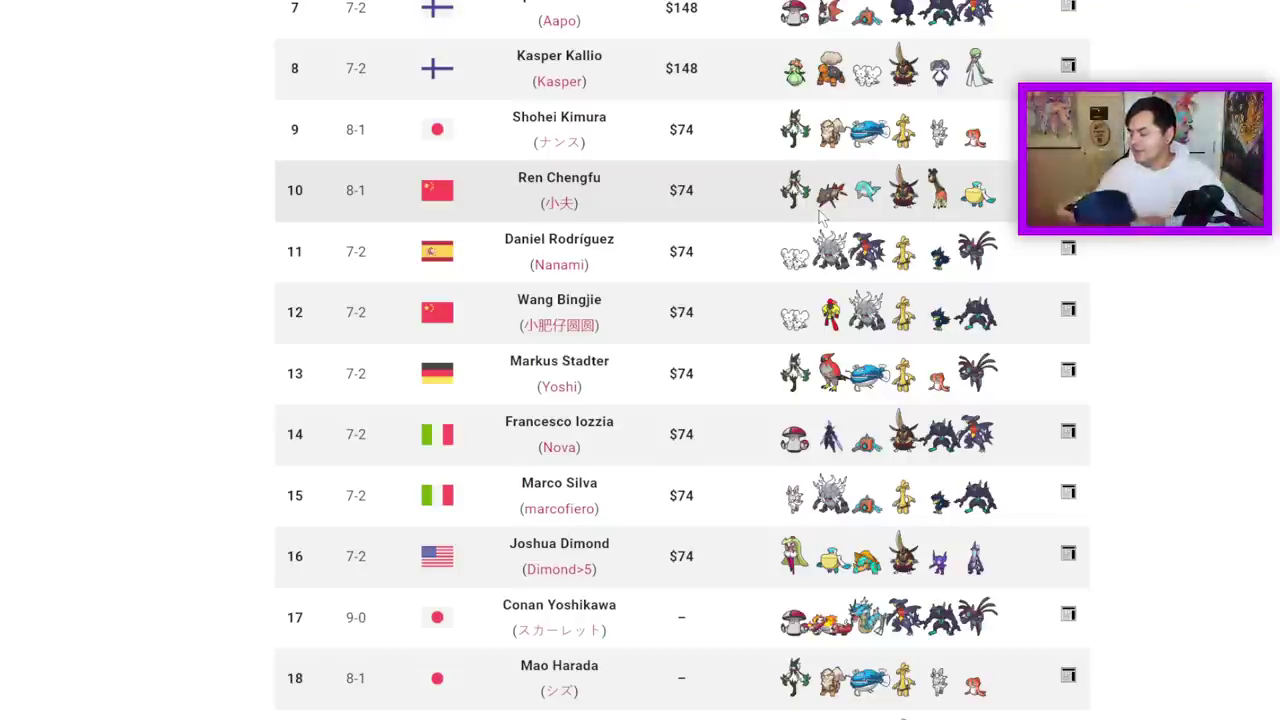
scroll(820, 215, down, 1)
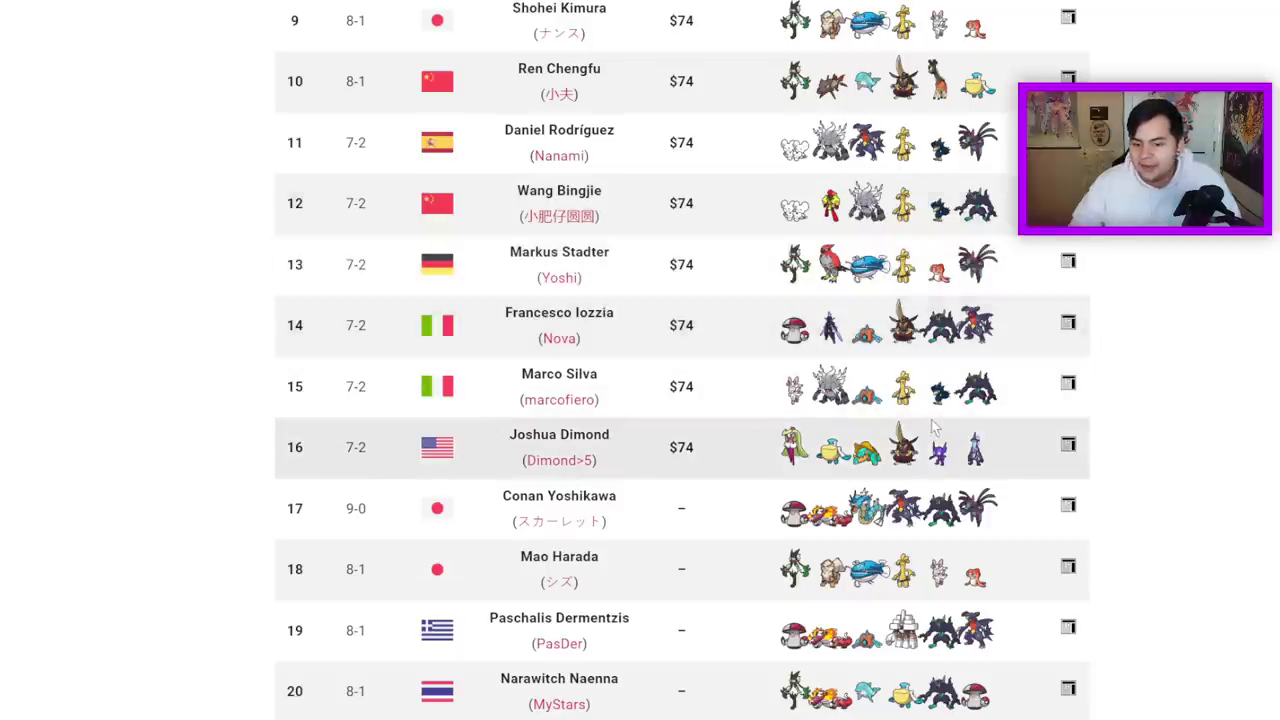
scroll(820, 450, down, 6)
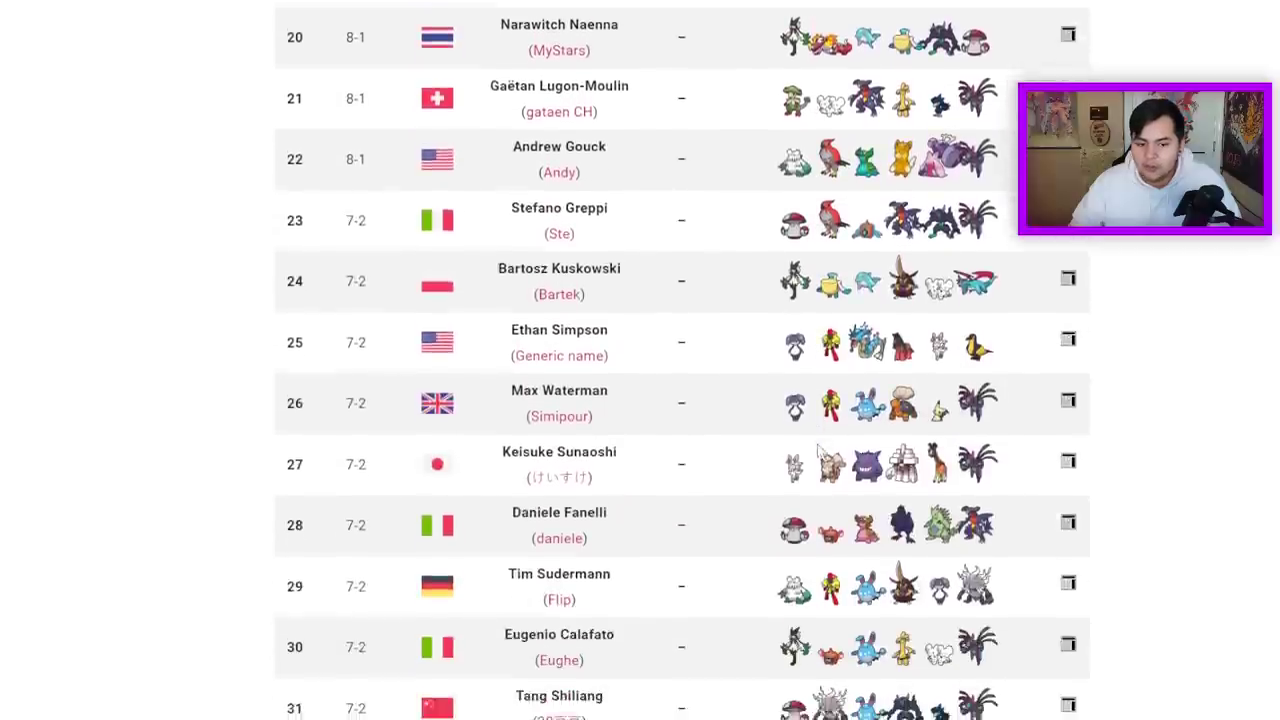
scroll(820, 452, down, 8)
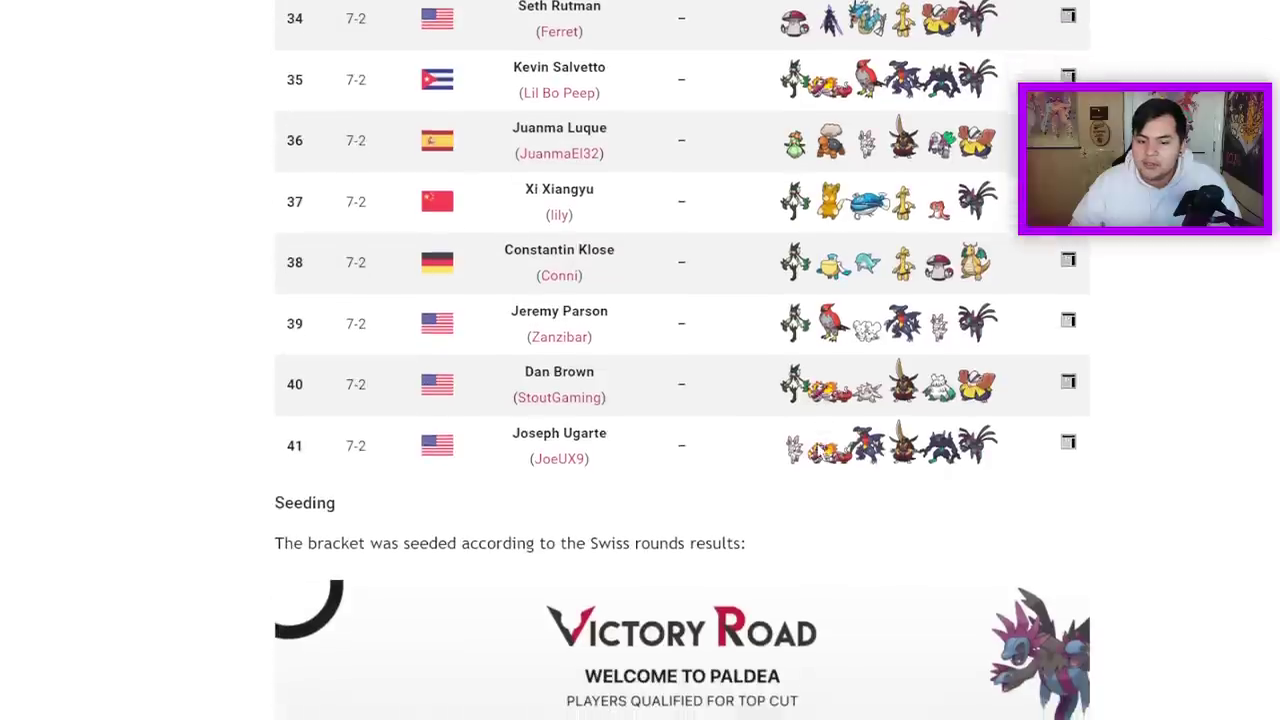
scroll(570, 428, up, 14)
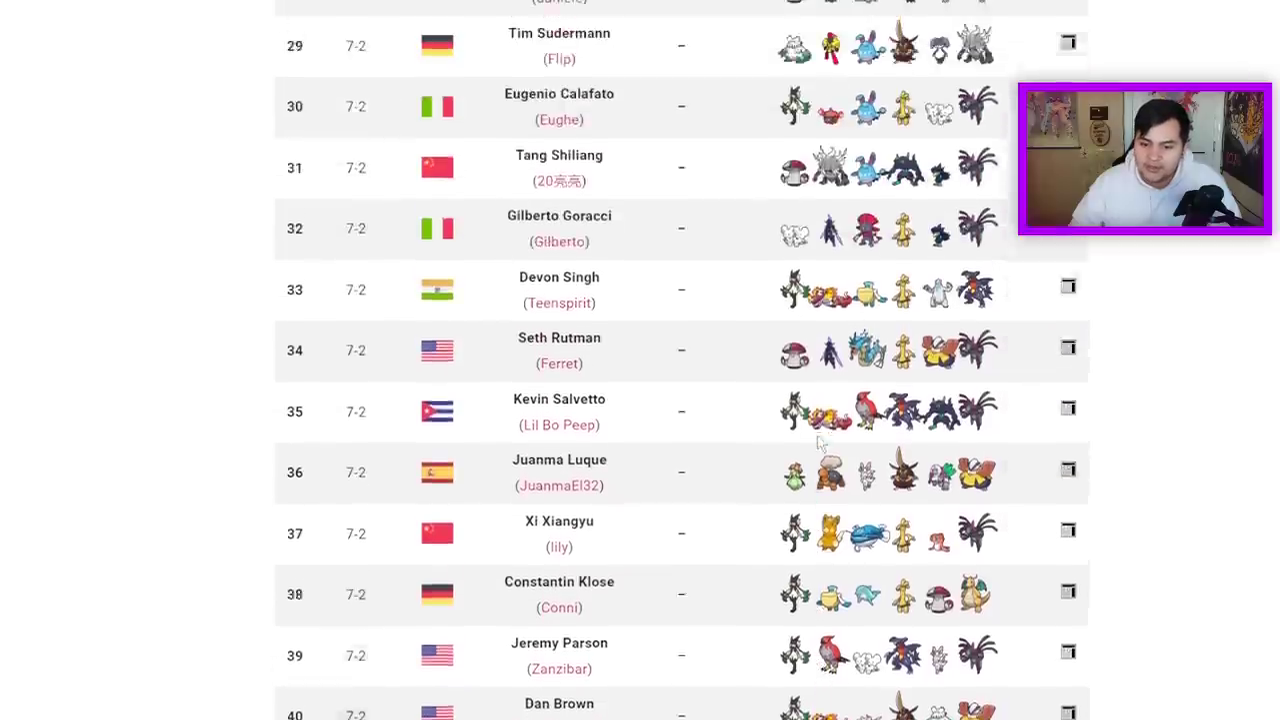
scroll(820, 443, up, 13)
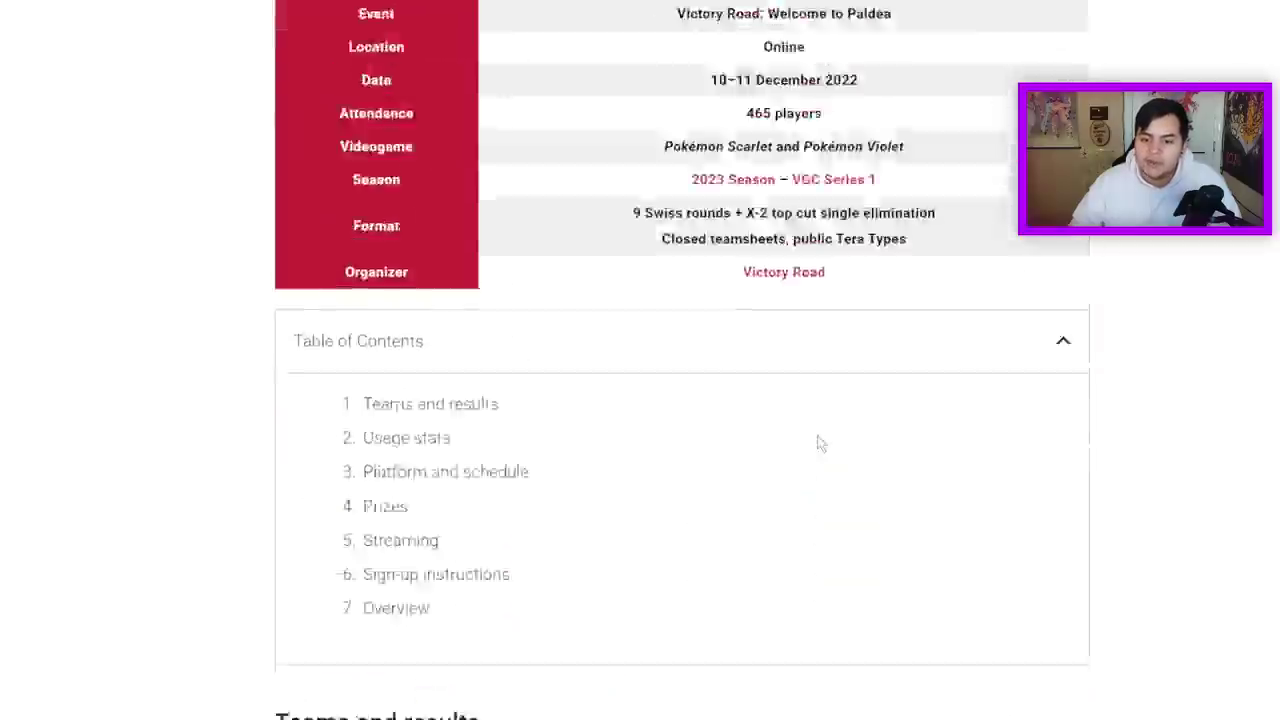
scroll(820, 443, down, 6)
scroll(818, 442, down, 3)
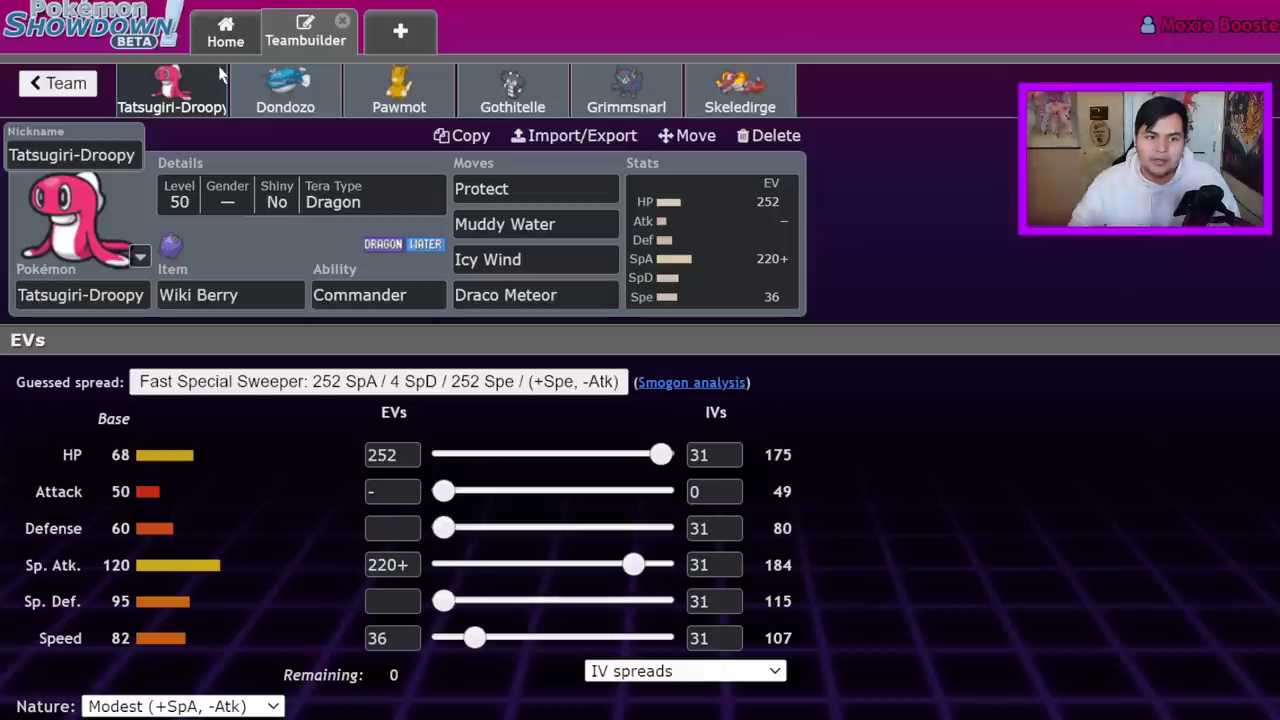
- Back in Pokémon Showdown, open the Untitled 530 team and view the first Meowscarada's EV spread
click(42, 88)
click(45, 86)
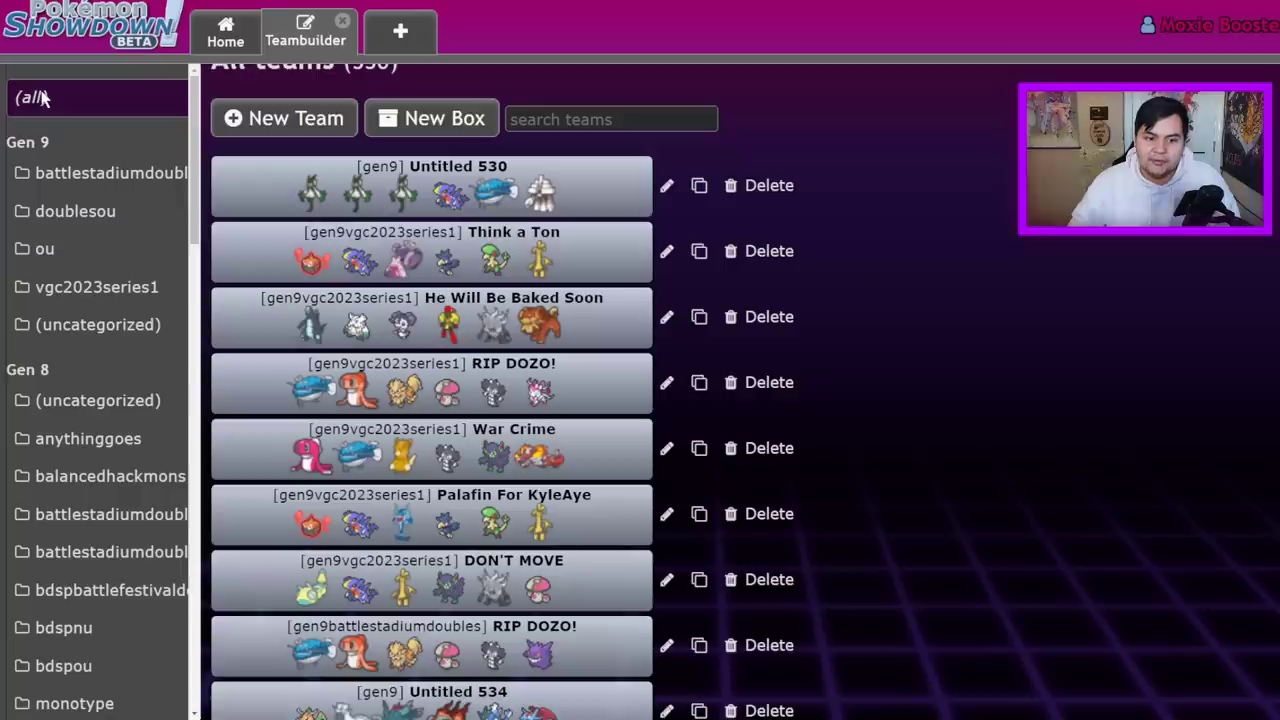
click(490, 178)
click(777, 368)
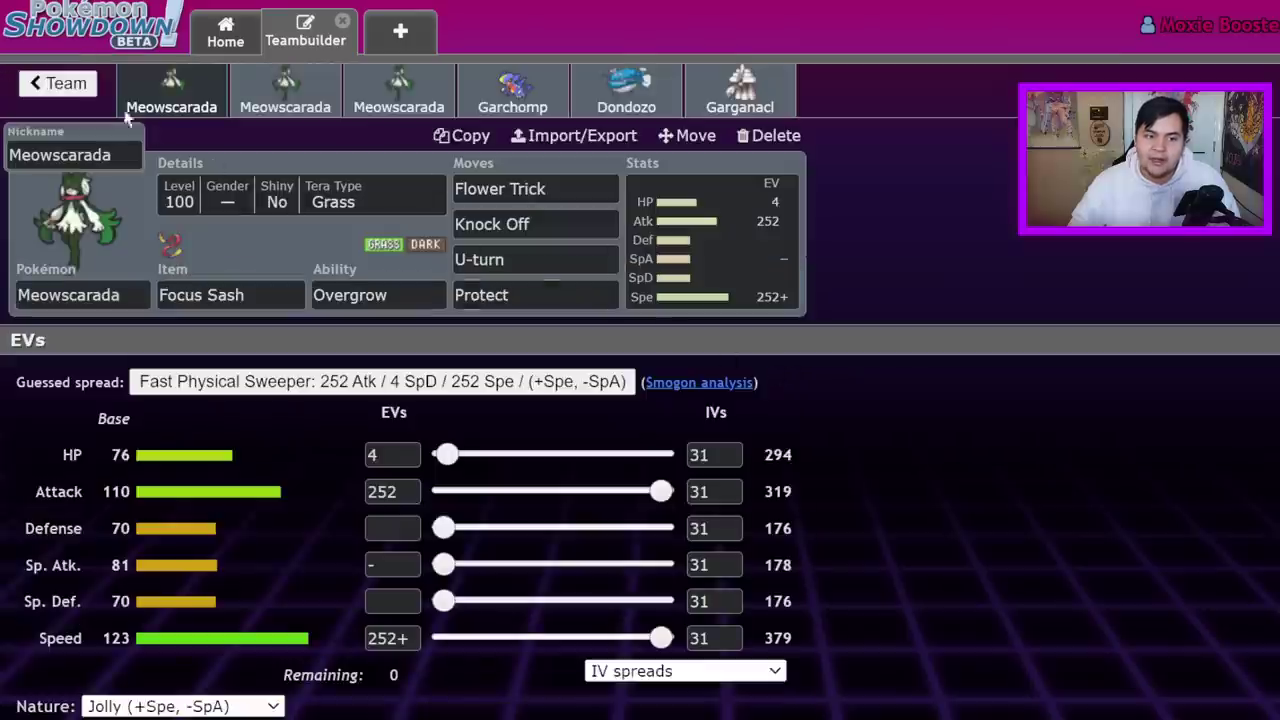
- Return to the team list, create a new team and add Urshifu as its first Pokémon
click(72, 100)
click(68, 92)
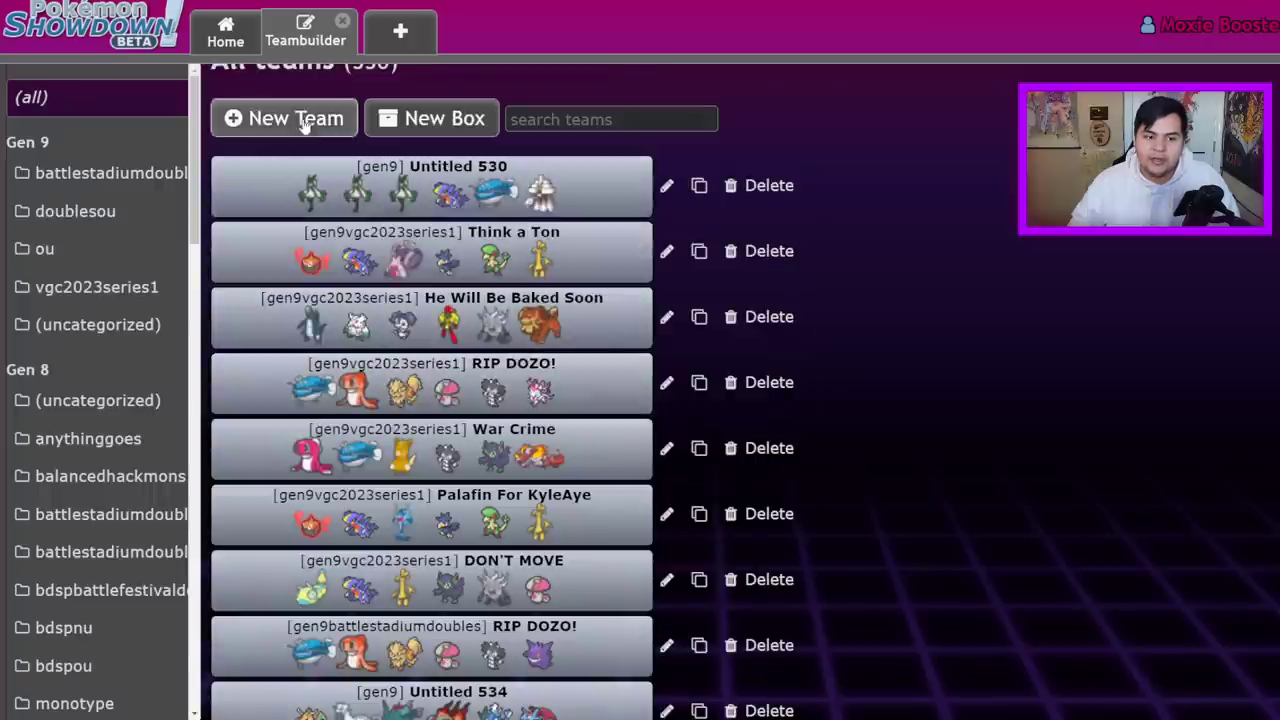
click(300, 118)
click(119, 373)
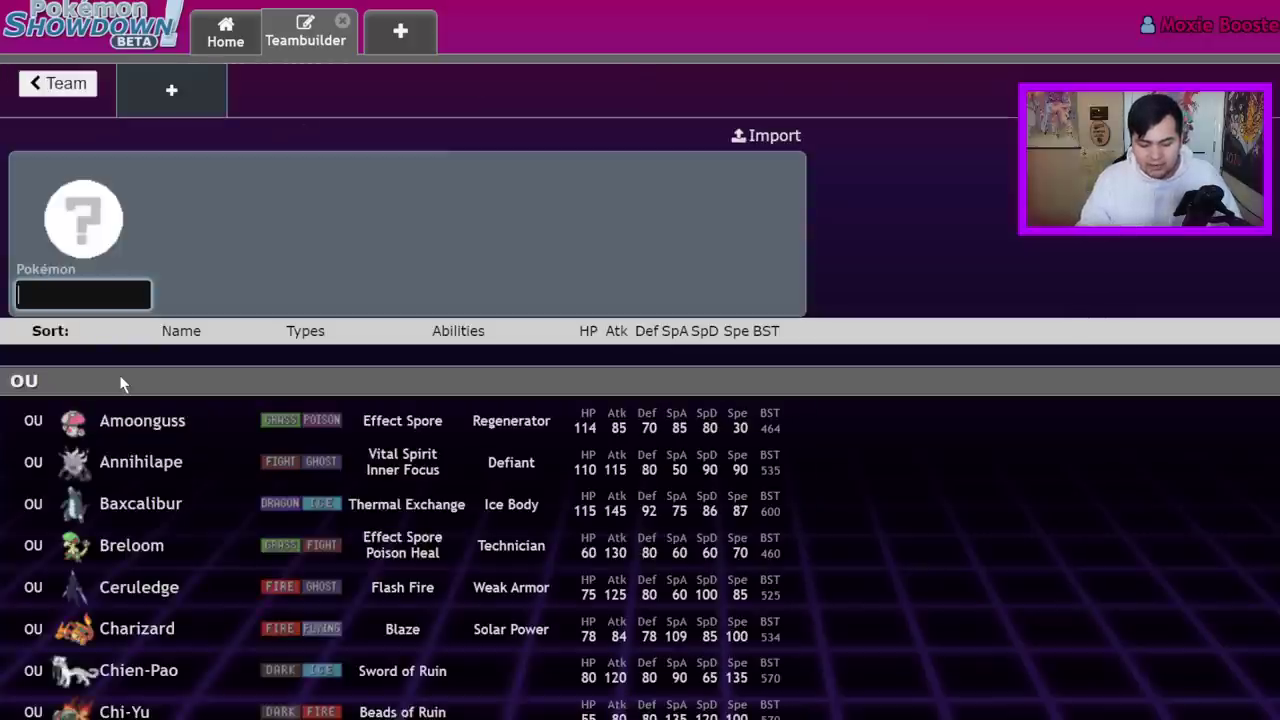
text(ursh)
click(120, 384)
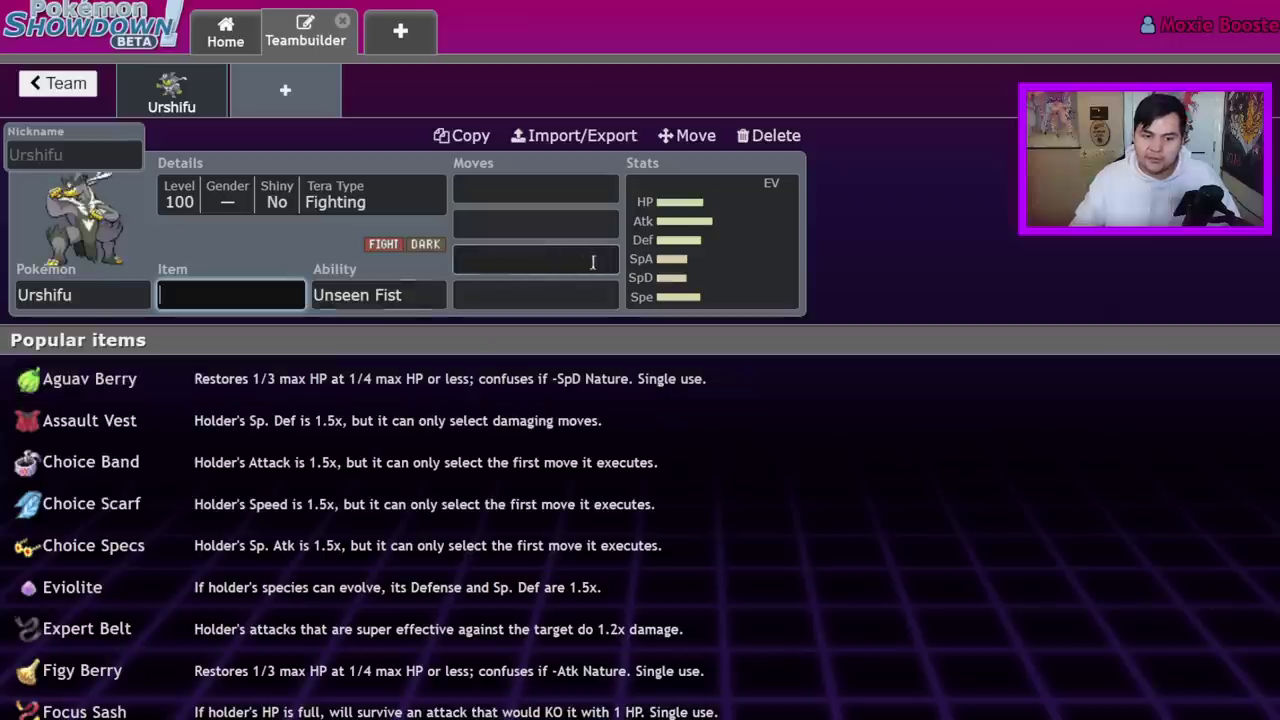
- Give Urshifu Wicked Blow as its first move
click(563, 190)
text(wick)
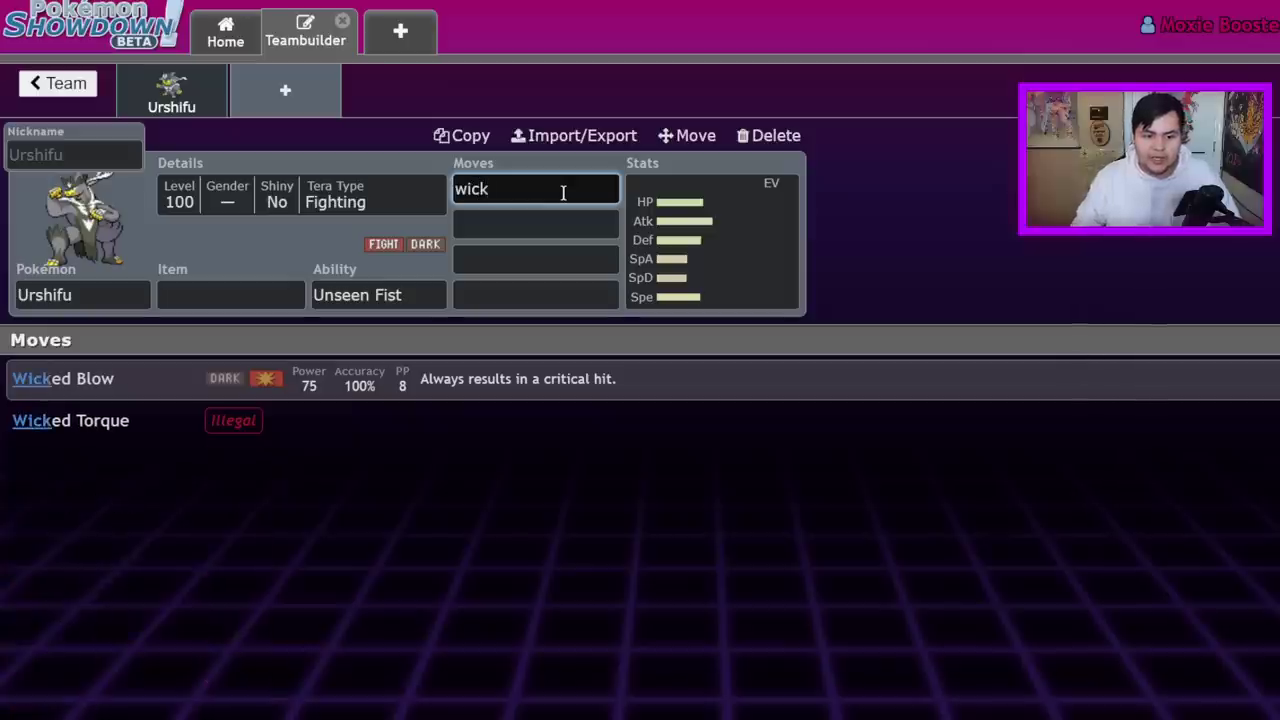
click(460, 364)
- Examine the Wicked Blow move description and Urshifu's base stats
click(578, 187)
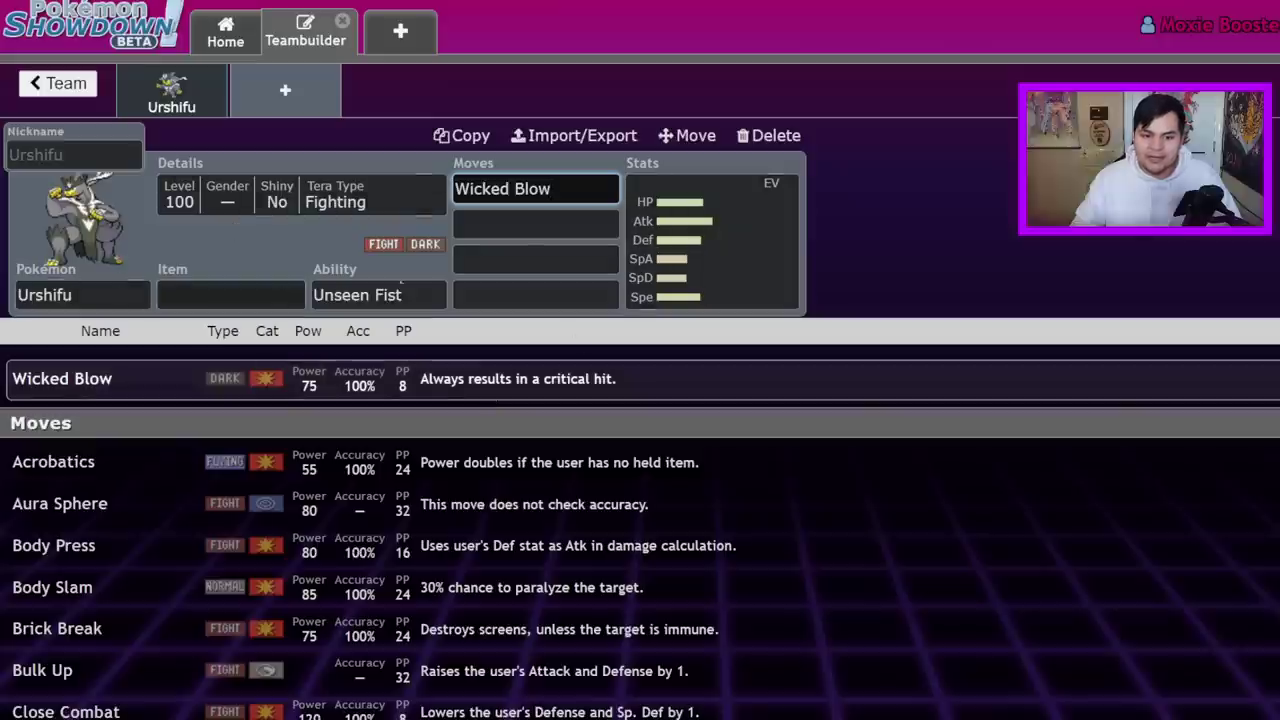
click(655, 240)
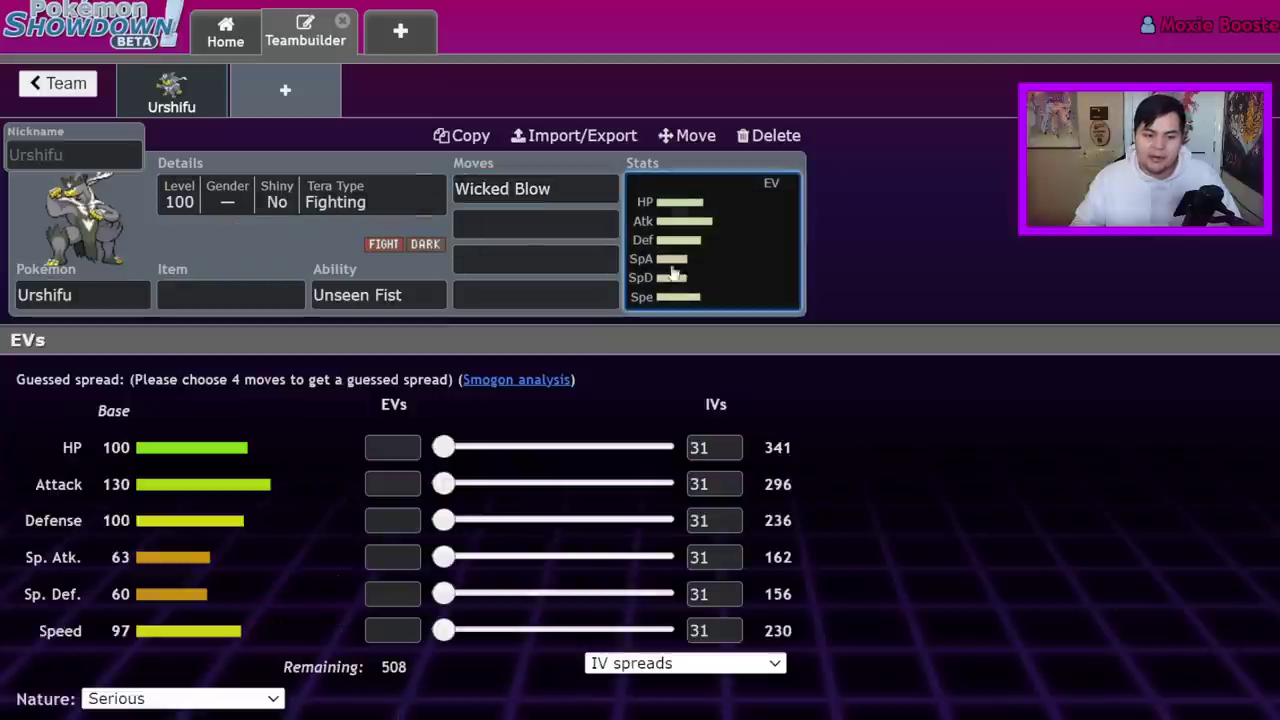
click(592, 184)
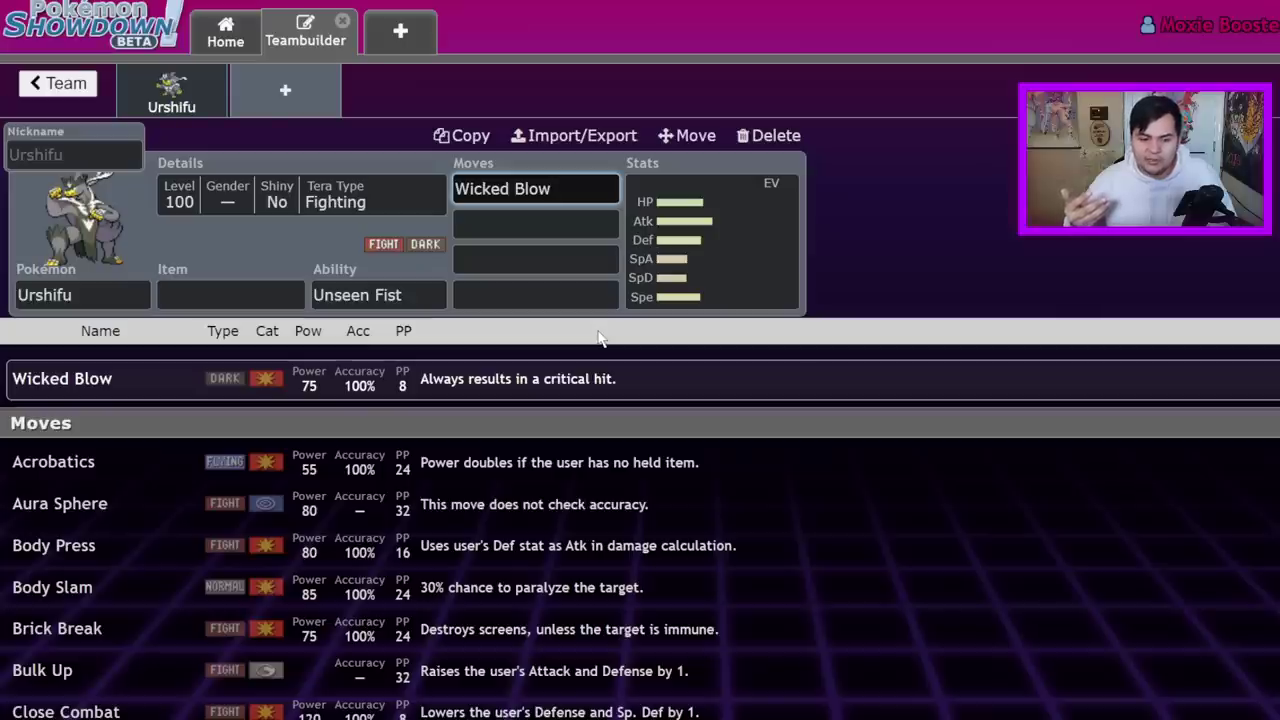
- Reopen the Untitled 530 team and examine the first Meowscarada's Flower Trick description and EV spread
click(75, 88)
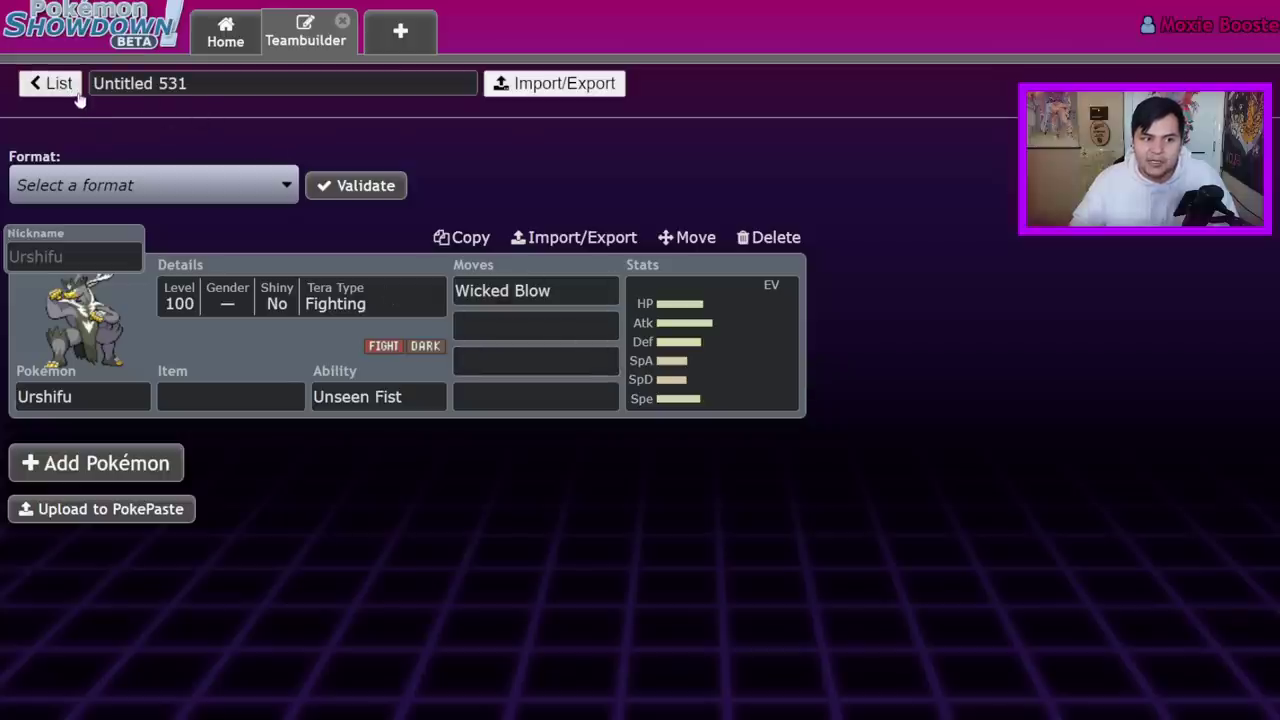
click(77, 92)
click(485, 250)
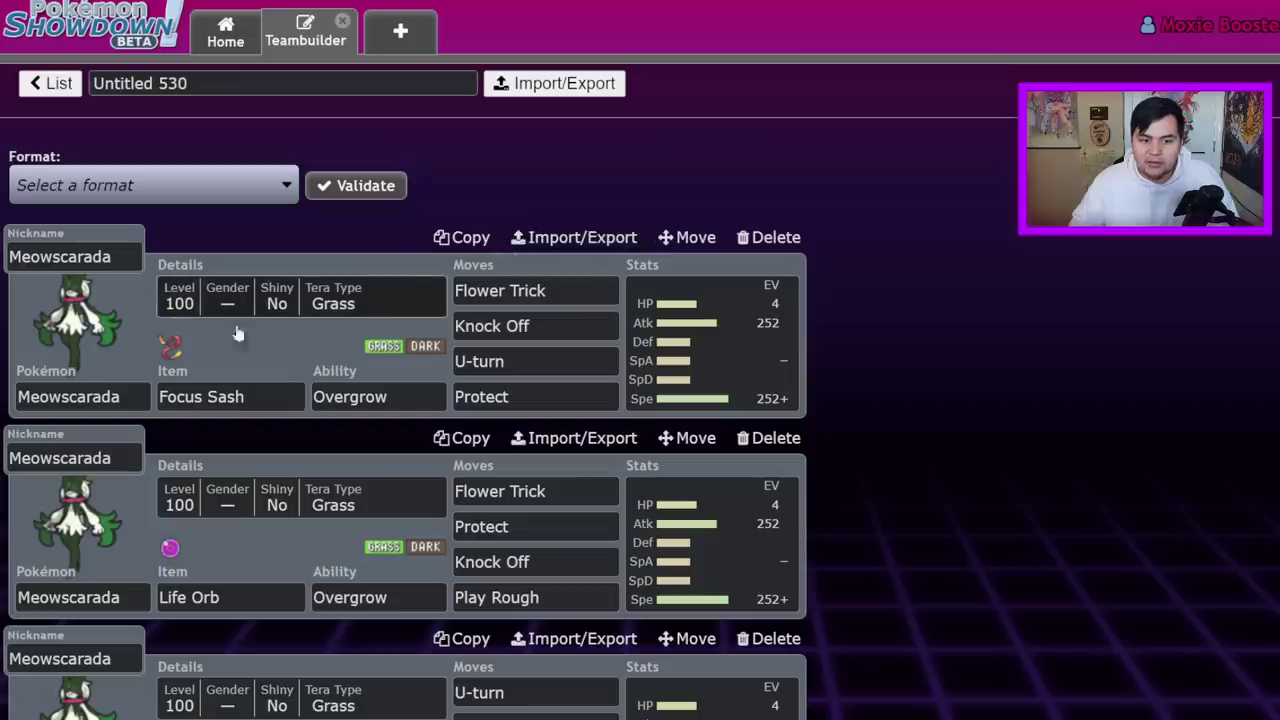
click(556, 296)
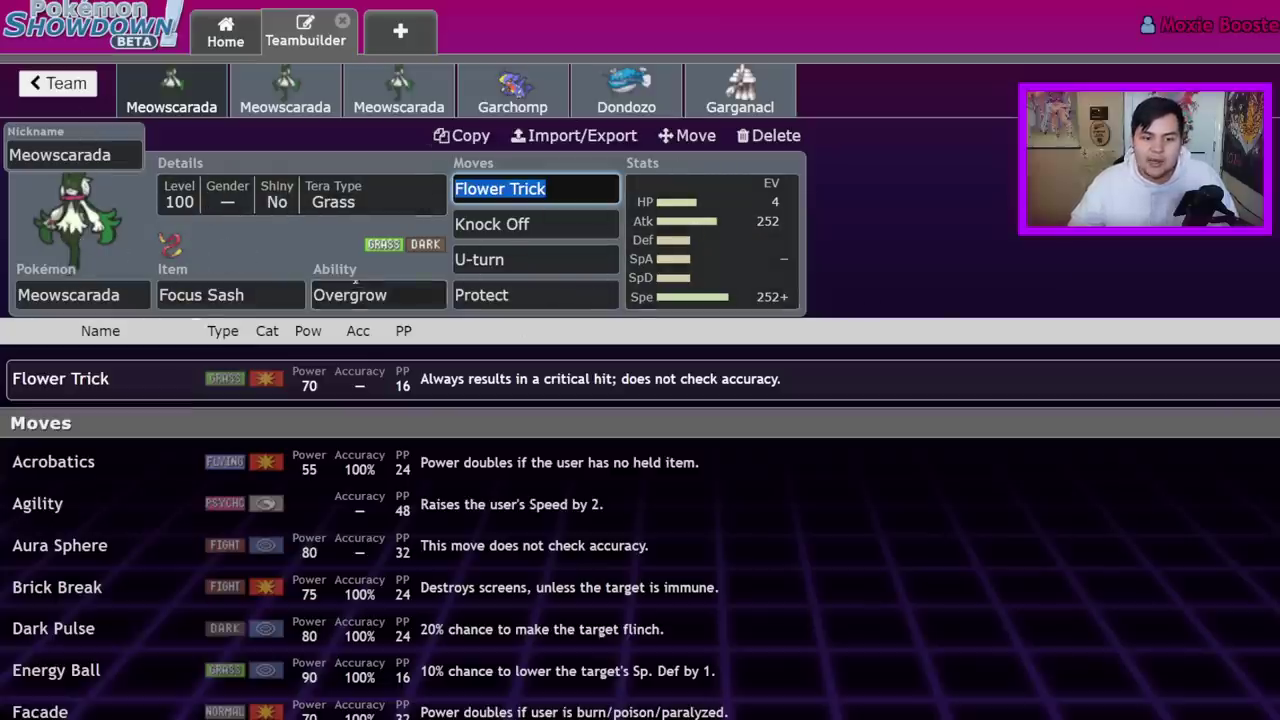
click(765, 243)
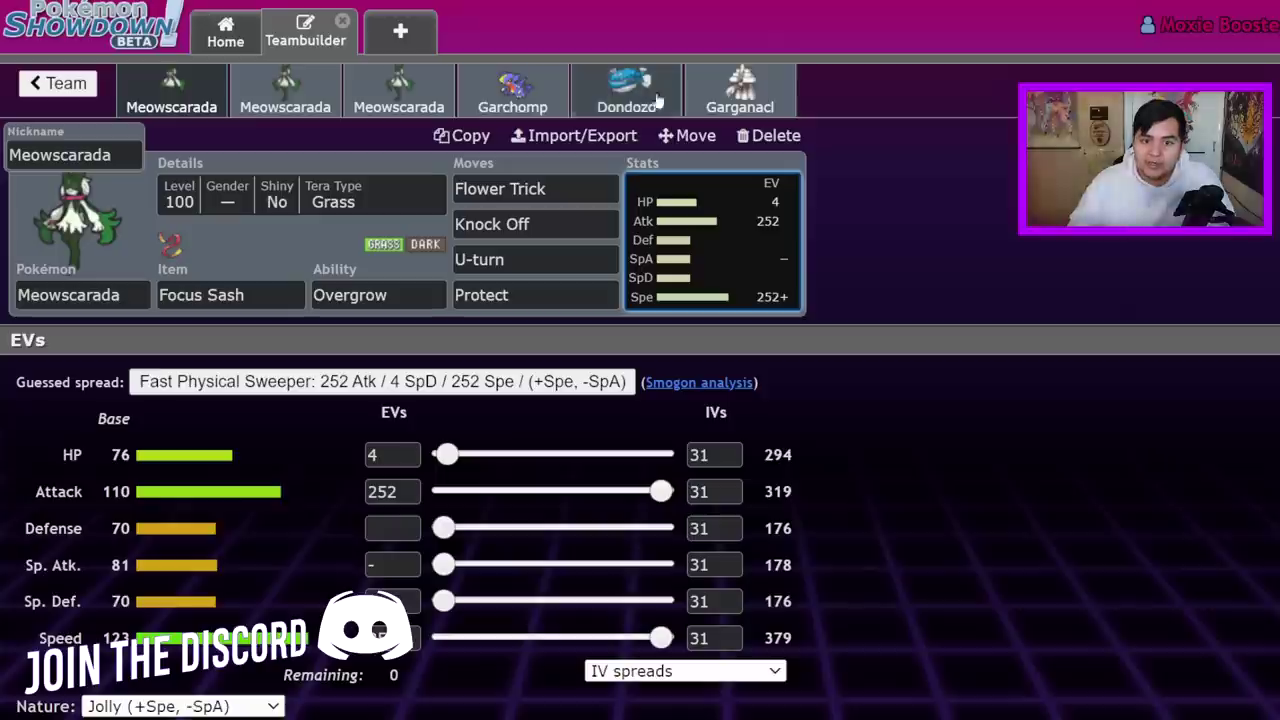
- Open Garganacl in the team and set its HP EVs to 252
click(657, 100)
click(740, 92)
click(592, 204)
click(731, 243)
drag(443, 447, 945, 433)
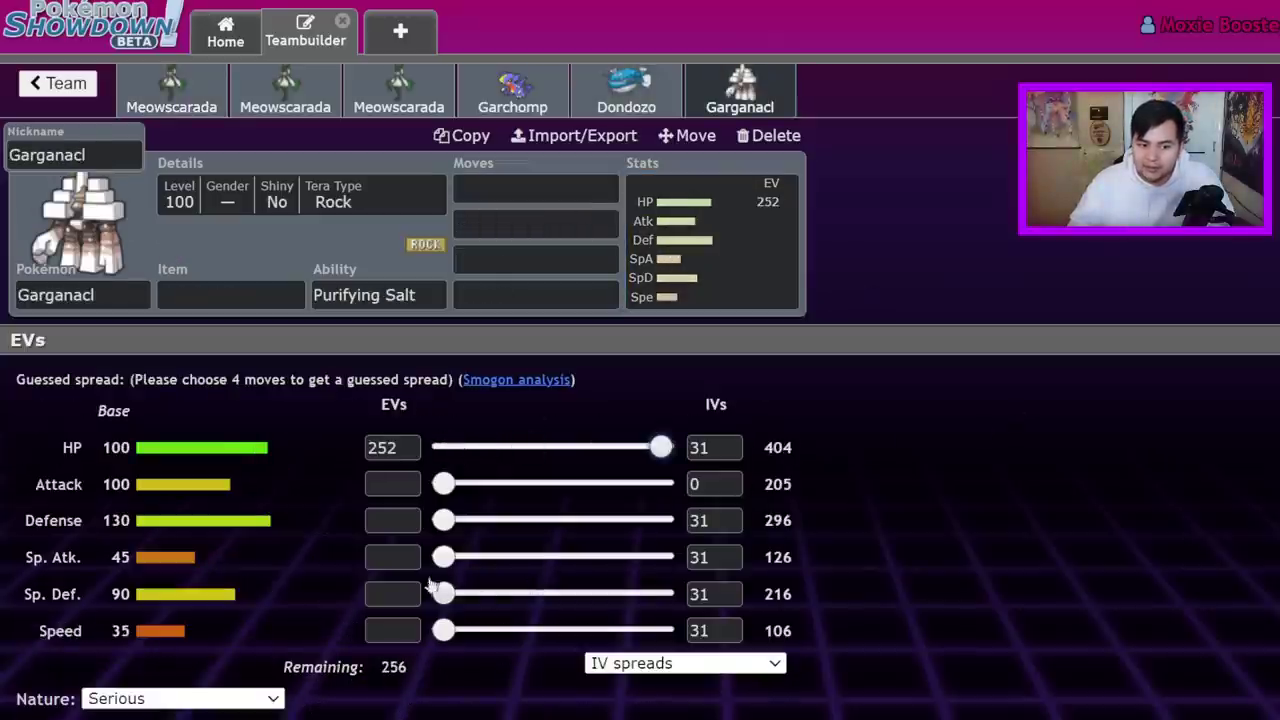
- Give Garganacl 252 Sp. Def and 4 Defense EVs, with Iron Defense and Body Press as its first two moves
drag(445, 594, 934, 528)
click(458, 521)
click(527, 185)
text(irede)
key(Return)
text(bod)
key(Return)
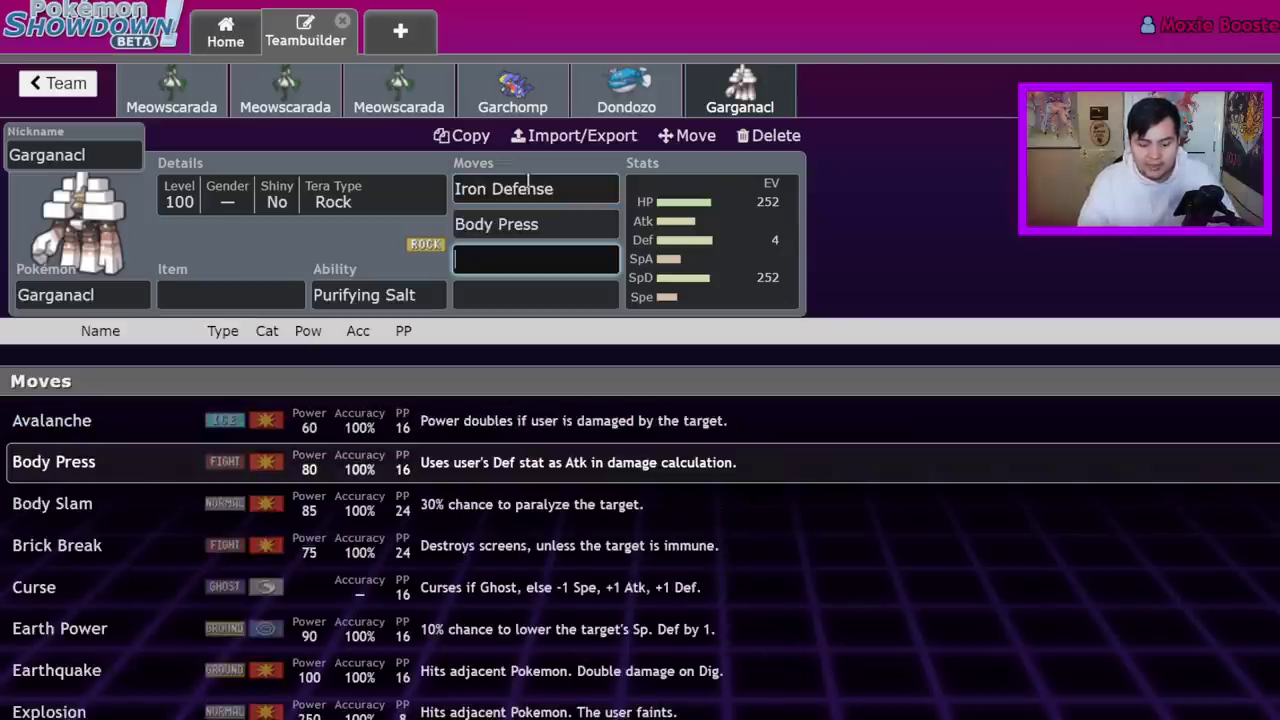
- Give Garganacl Salt Cure as its third move and Recover as its fourth
text(cur)
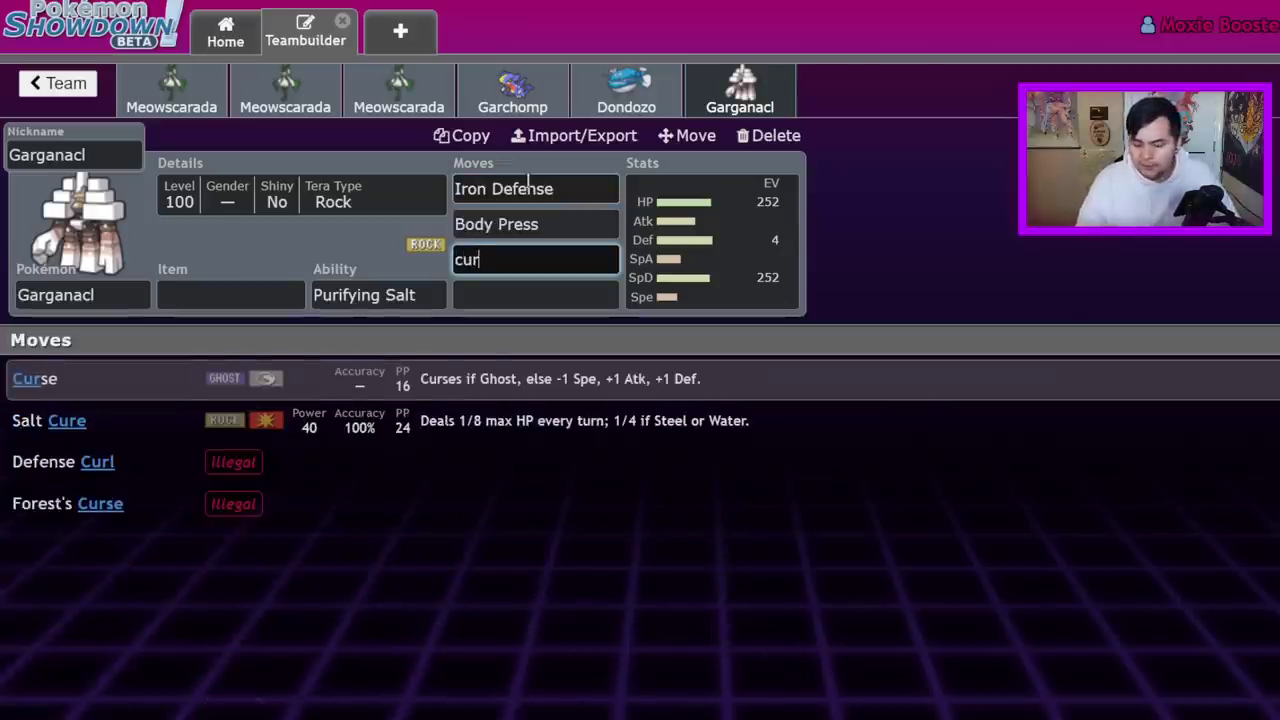
key(Down)
key(Return)
text(pro)
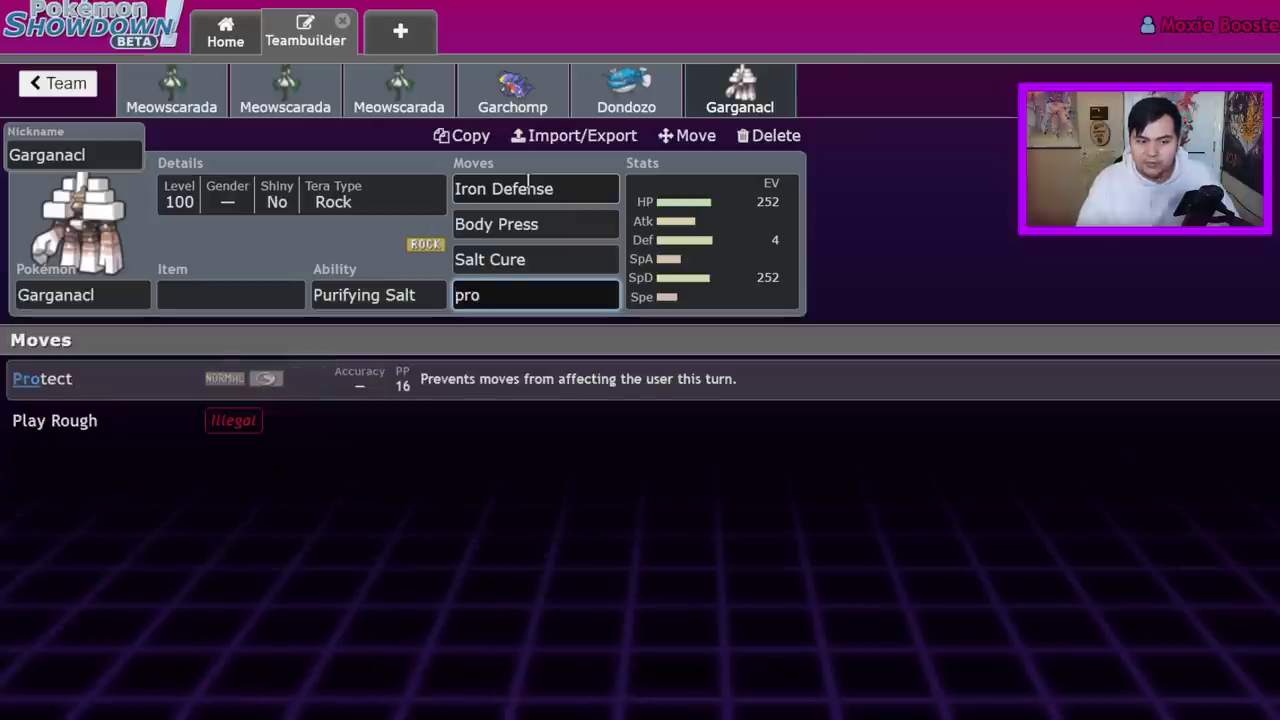
key(BackSpace)
key(BackSpace)
key(BackSpace)
text(rec)
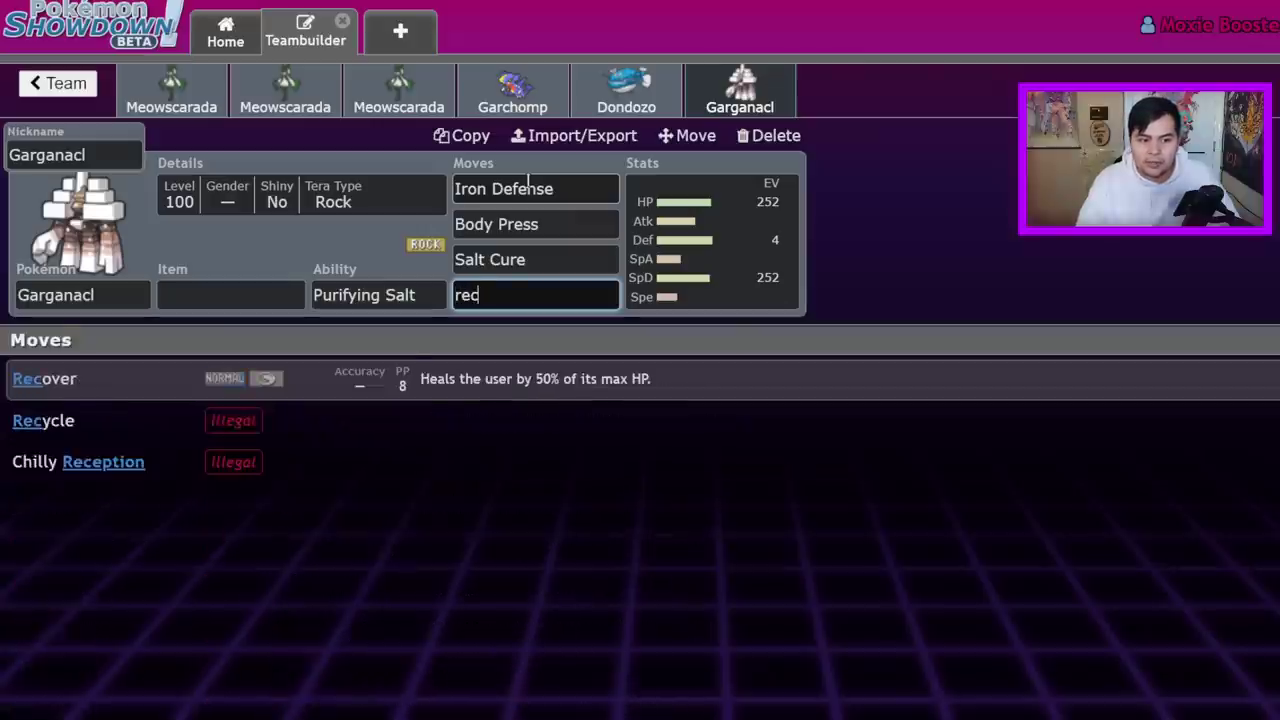
key(Return)
- Give Garganacl Leftovers as its held item
click(254, 295)
text(left)
key(Return)
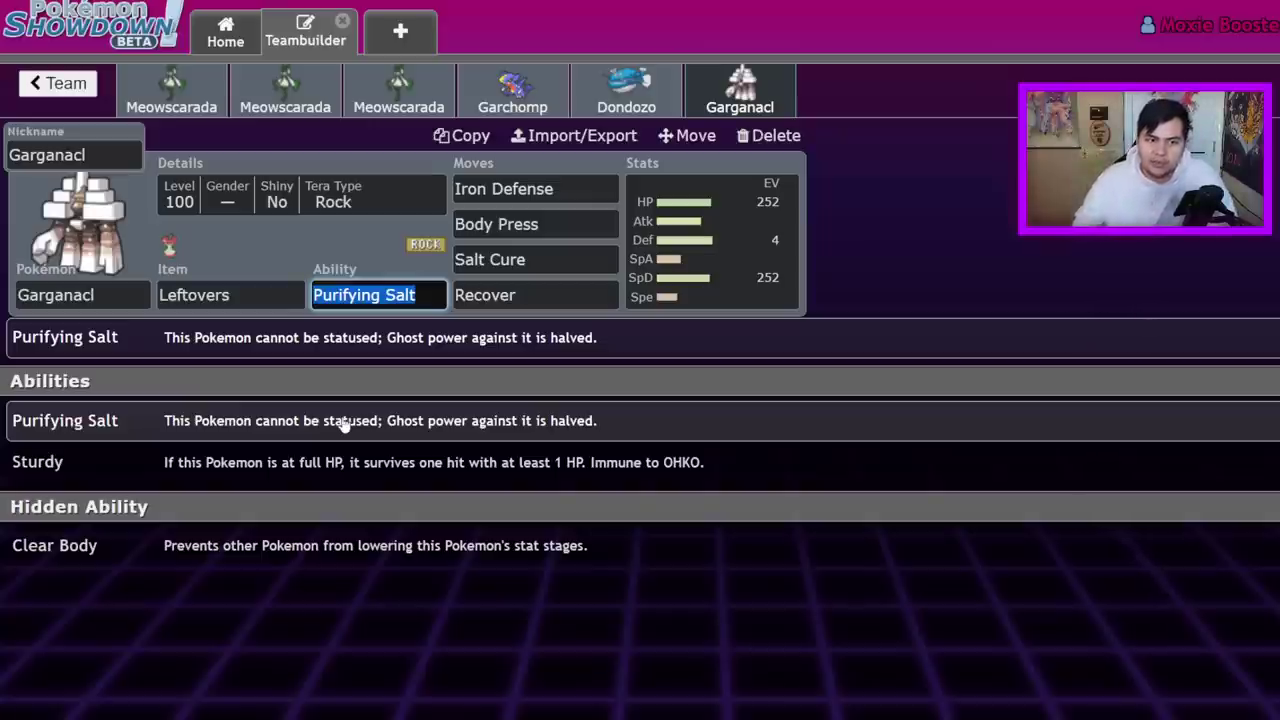
- View Garchomp's ability options and the first Meowscarada's EV spread
click(507, 95)
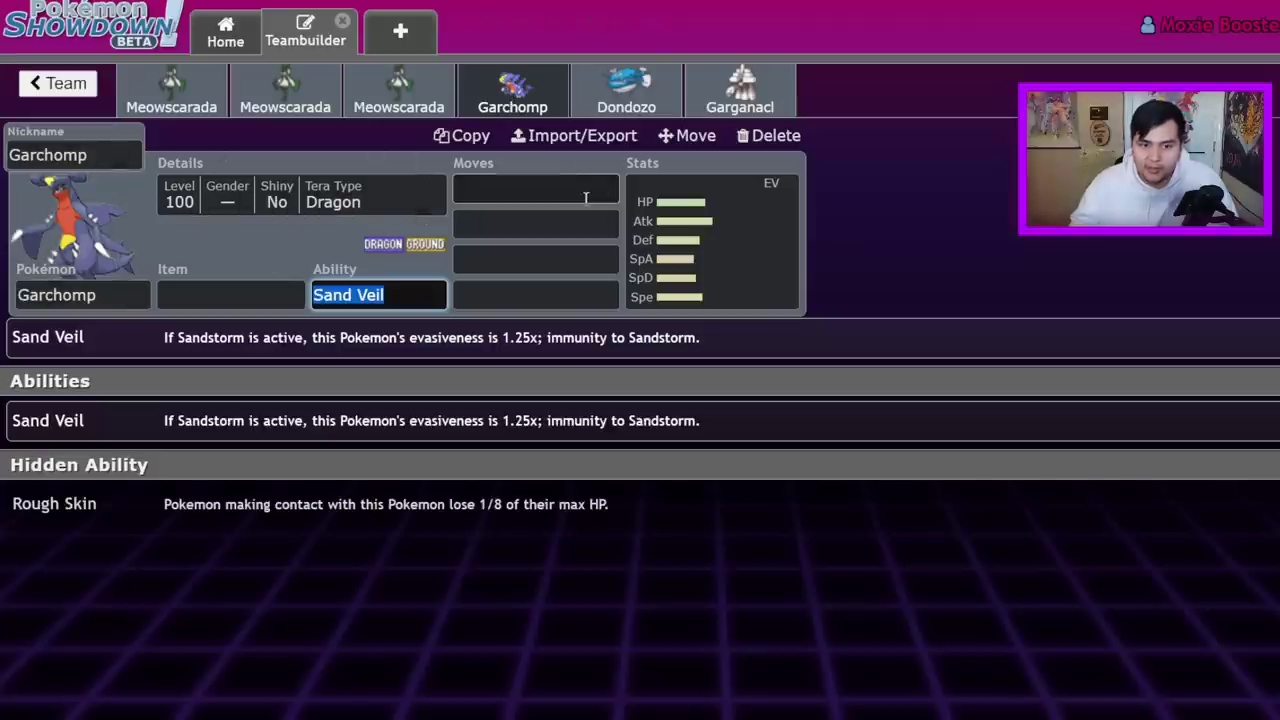
click(171, 95)
click(715, 292)
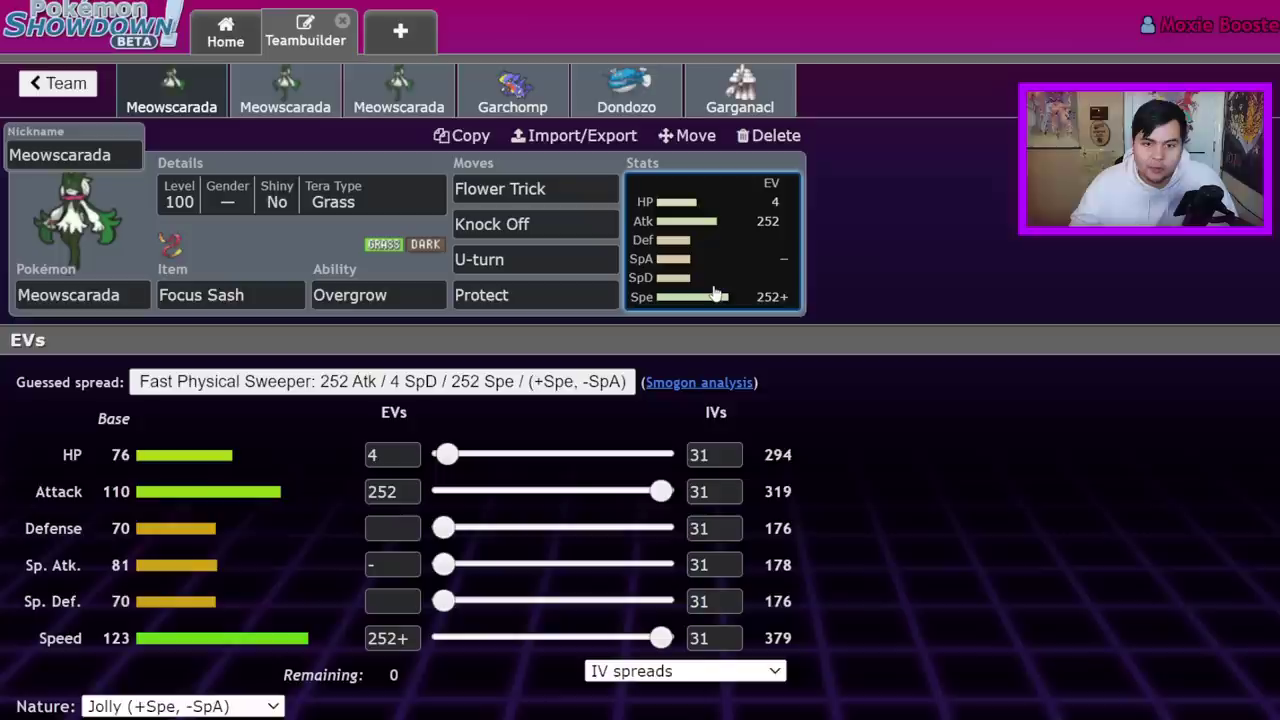
- Set Garchomp's Tera Type to Ground and give it Earthquake as its first move
click(503, 103)
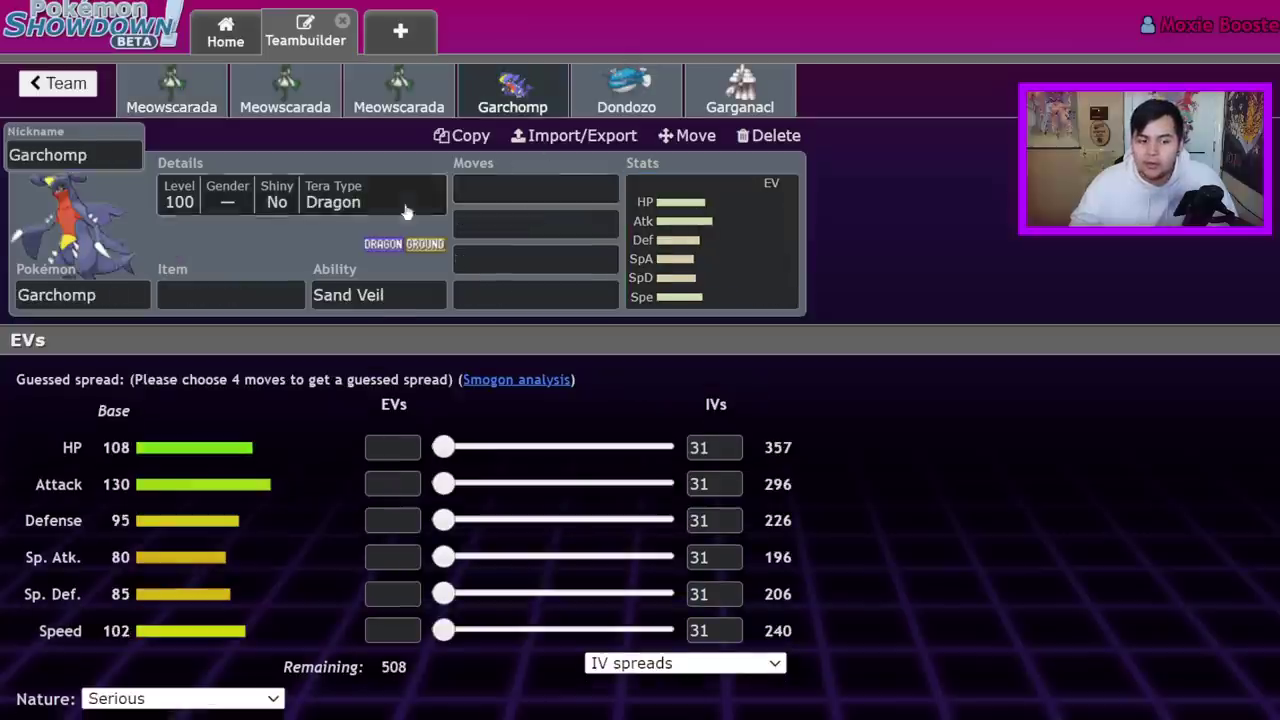
click(323, 198)
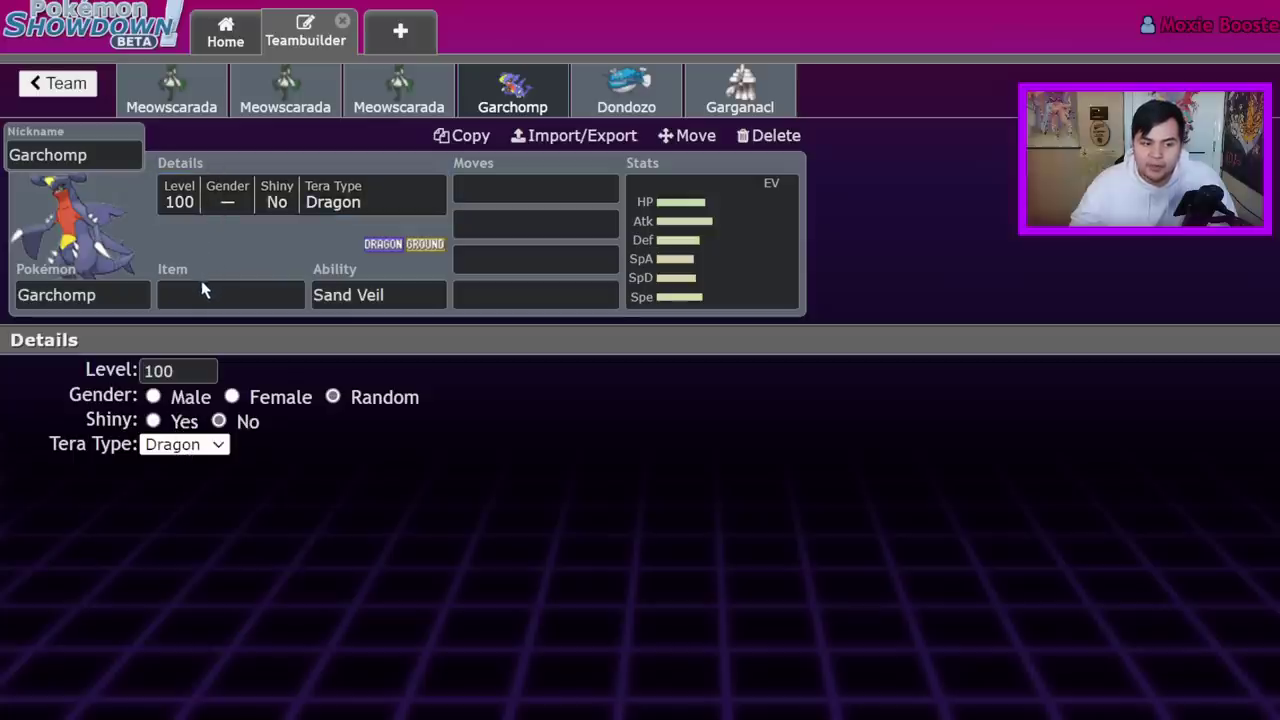
key(g)
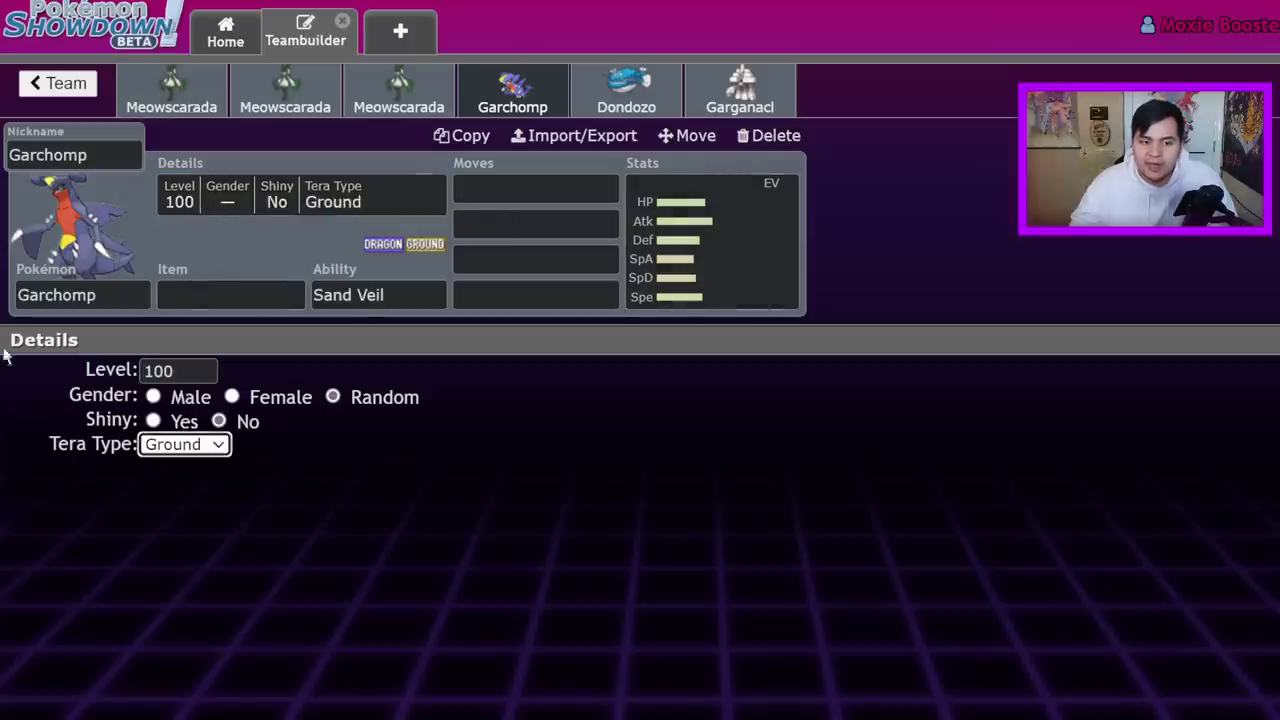
click(562, 180)
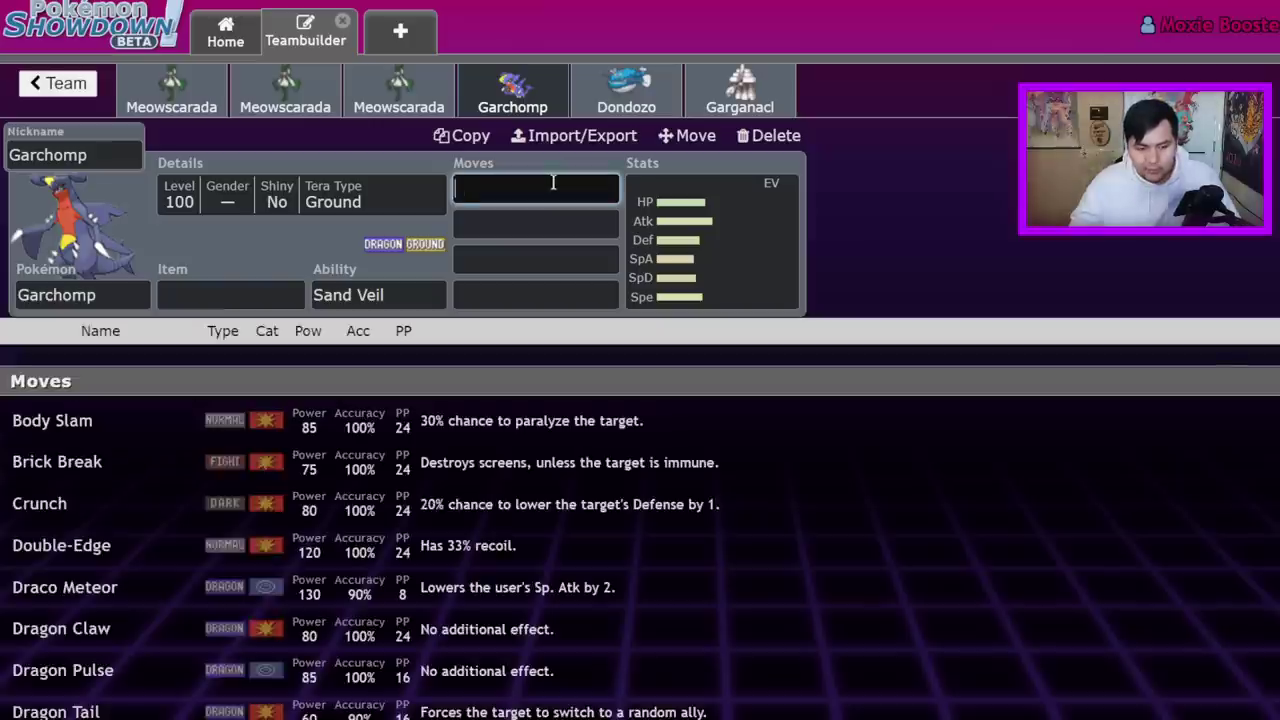
text(ea)
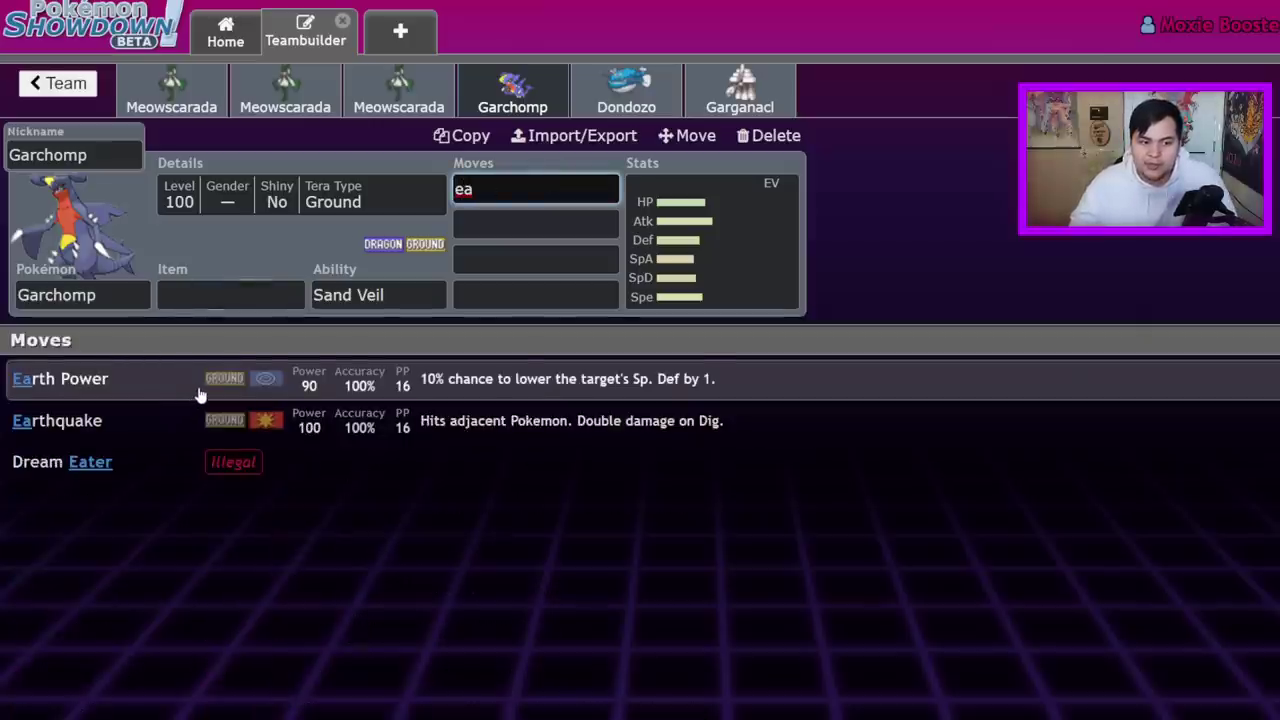
click(213, 420)
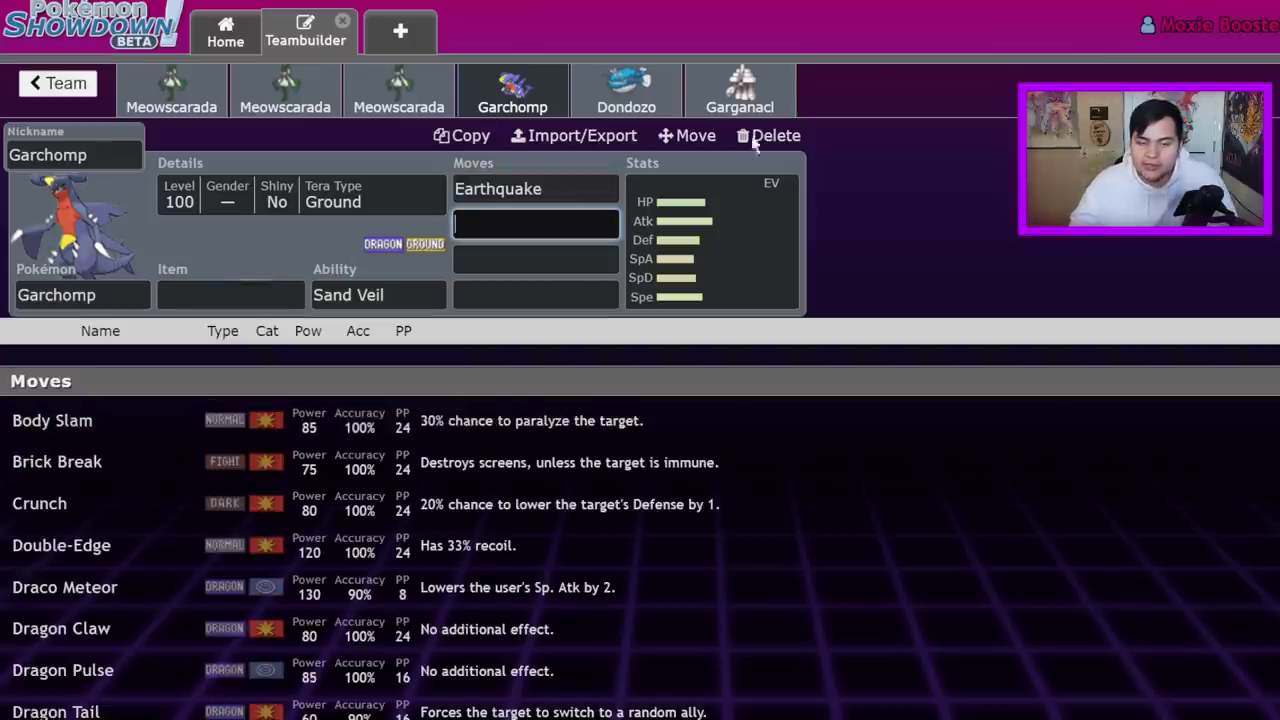
- Review the first Meowscarada's Knock Off, Flower Trick and EV spread against the Garganacl and Dondozo entries
click(184, 108)
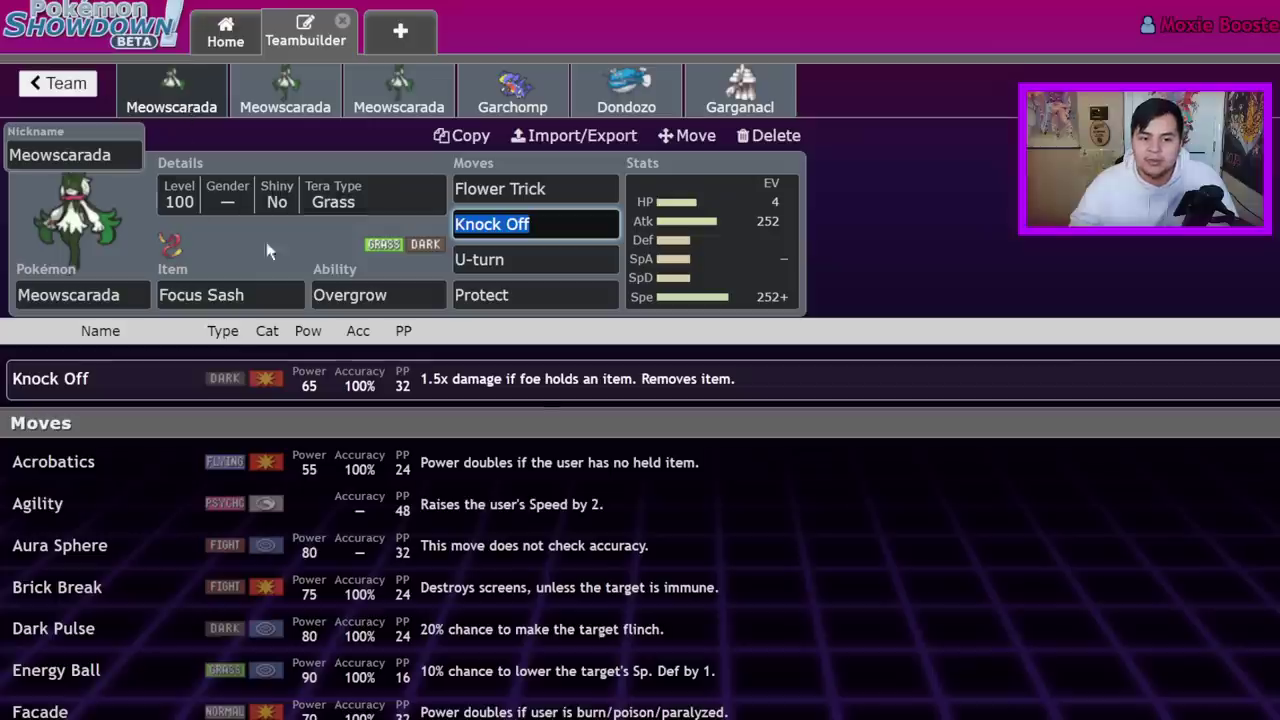
click(556, 190)
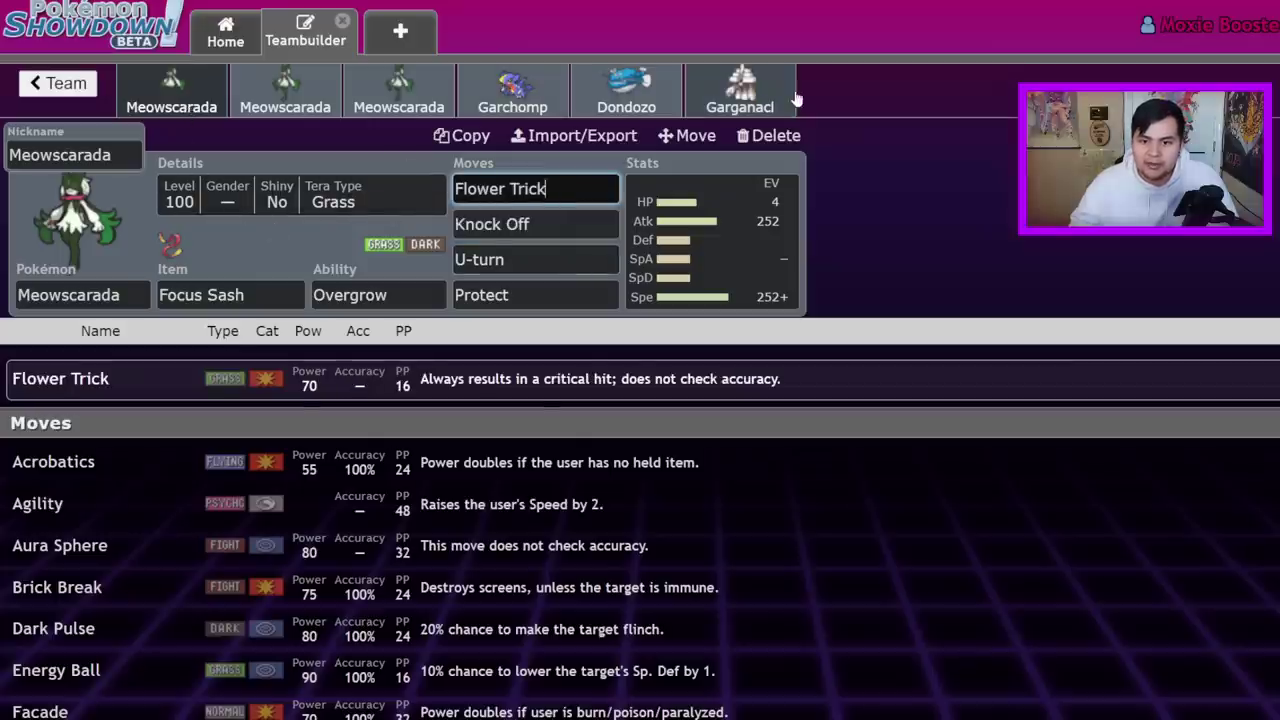
click(740, 90)
click(626, 90)
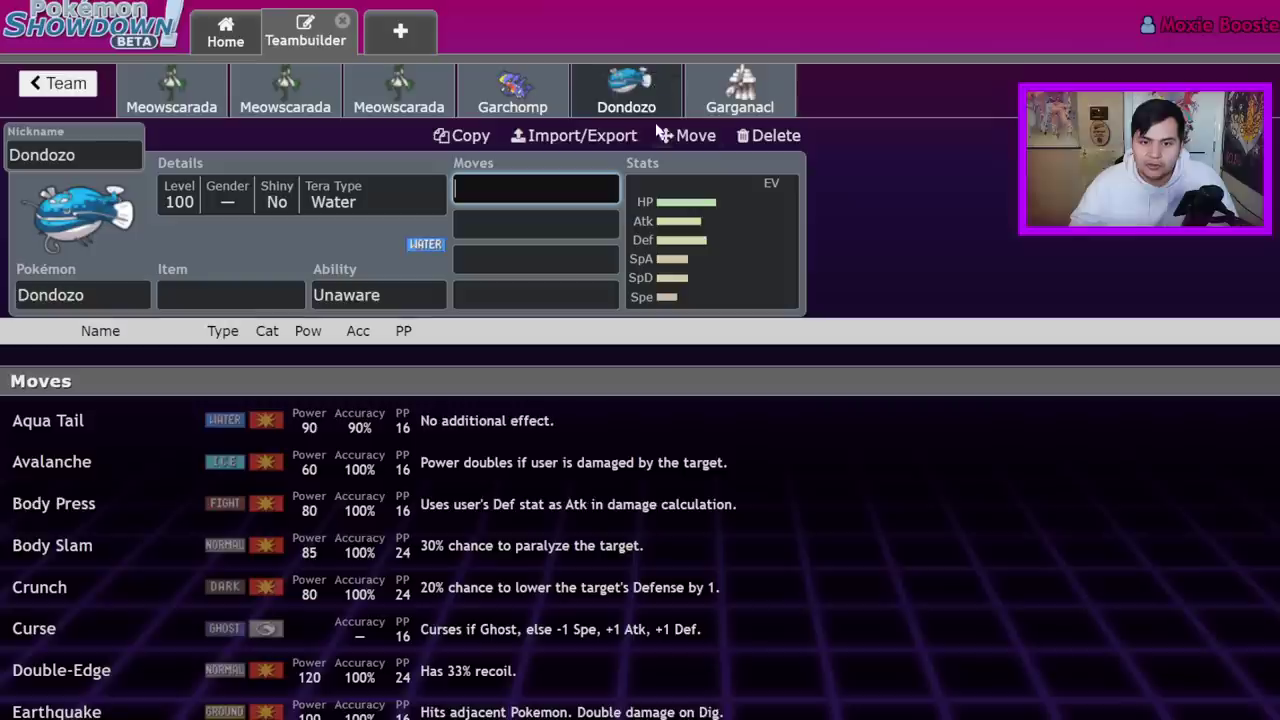
click(740, 90)
click(176, 112)
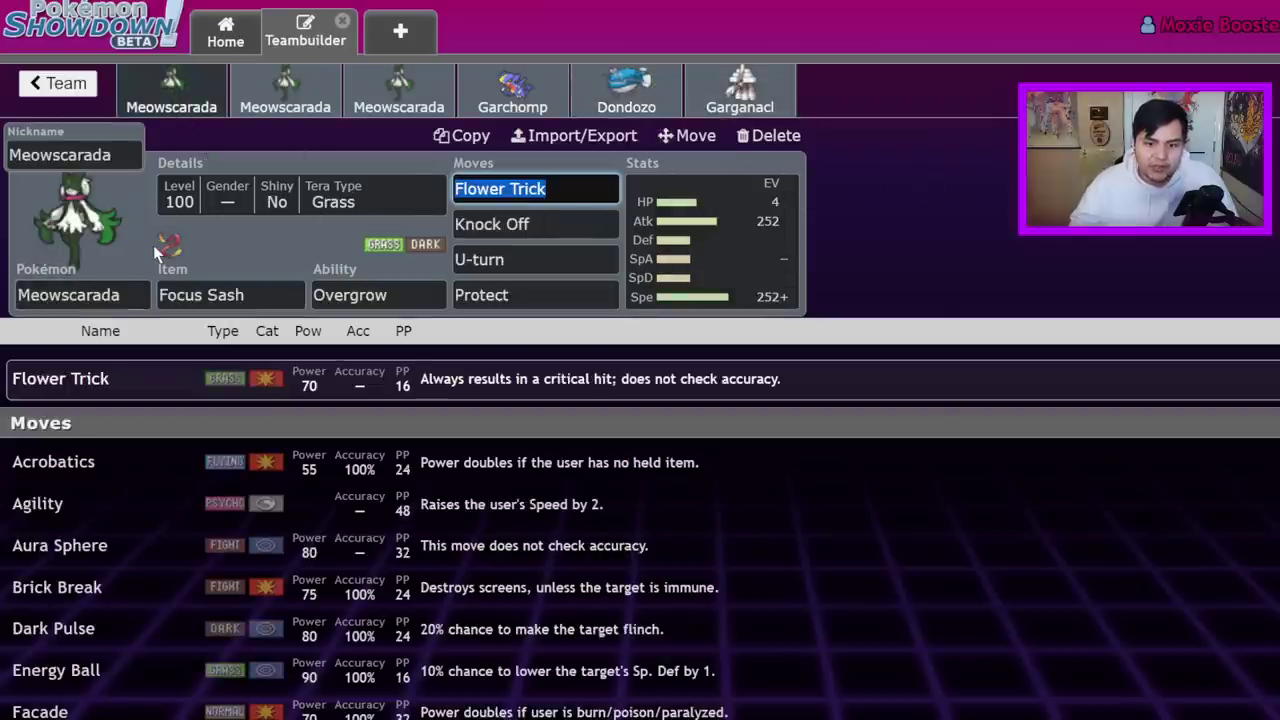
click(706, 245)
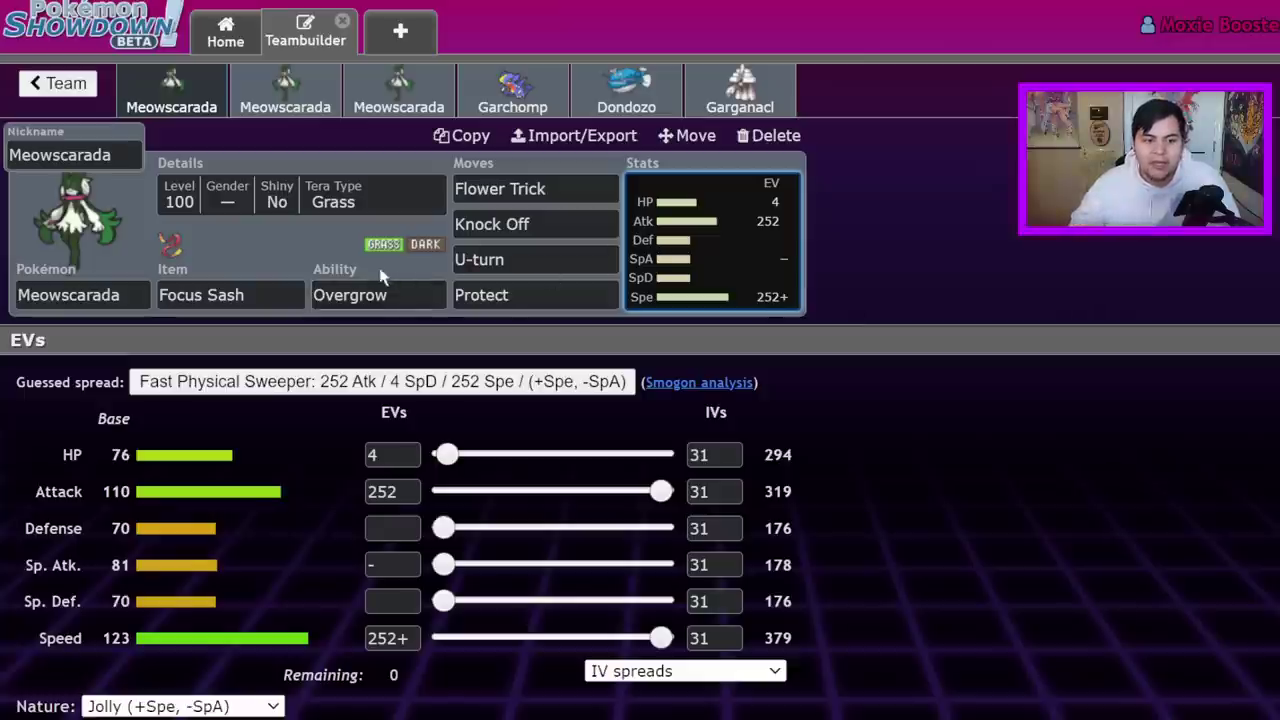
- Check the second Meowscarada's ability options and select Protean for the third Meowscarada
click(292, 105)
click(340, 293)
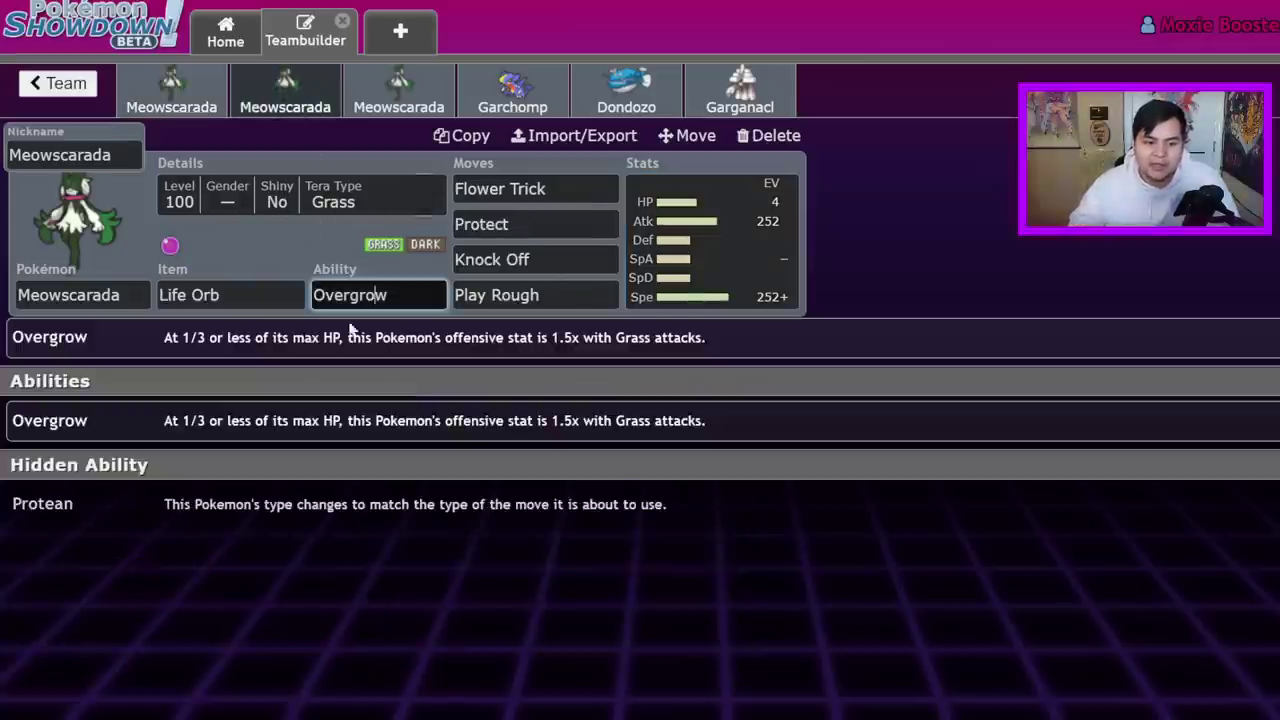
click(154, 506)
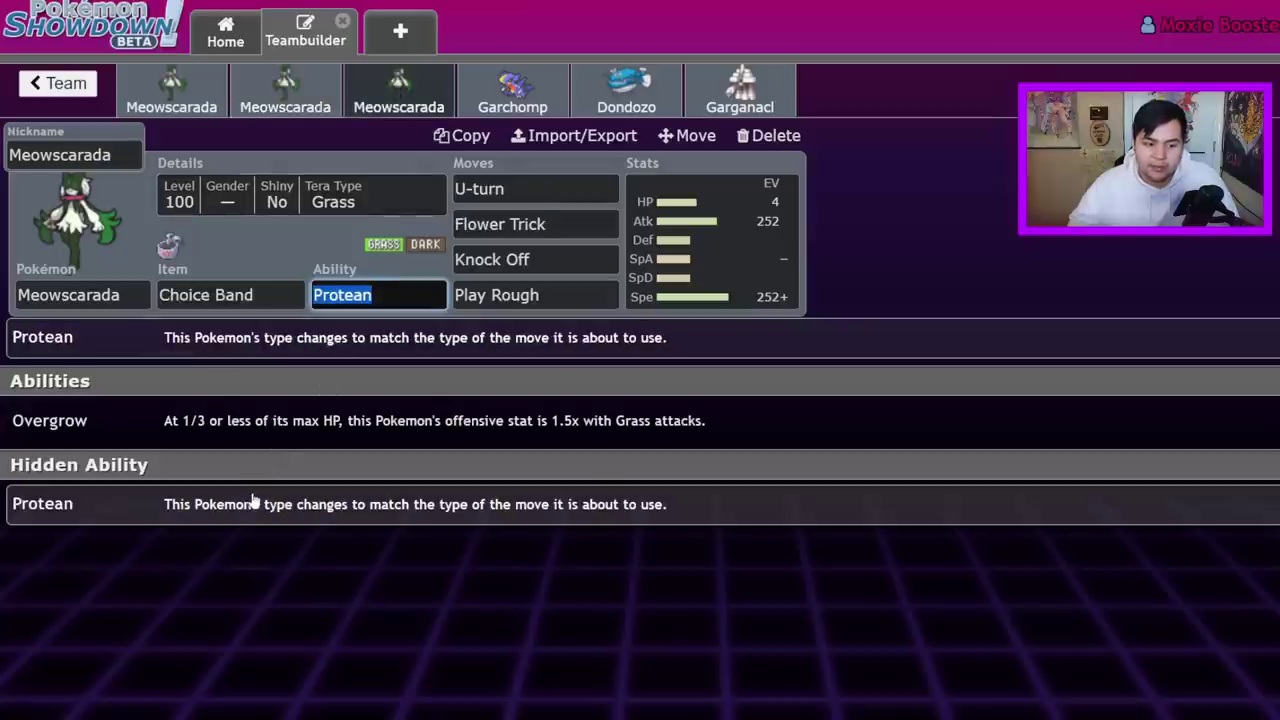
key(Tab)
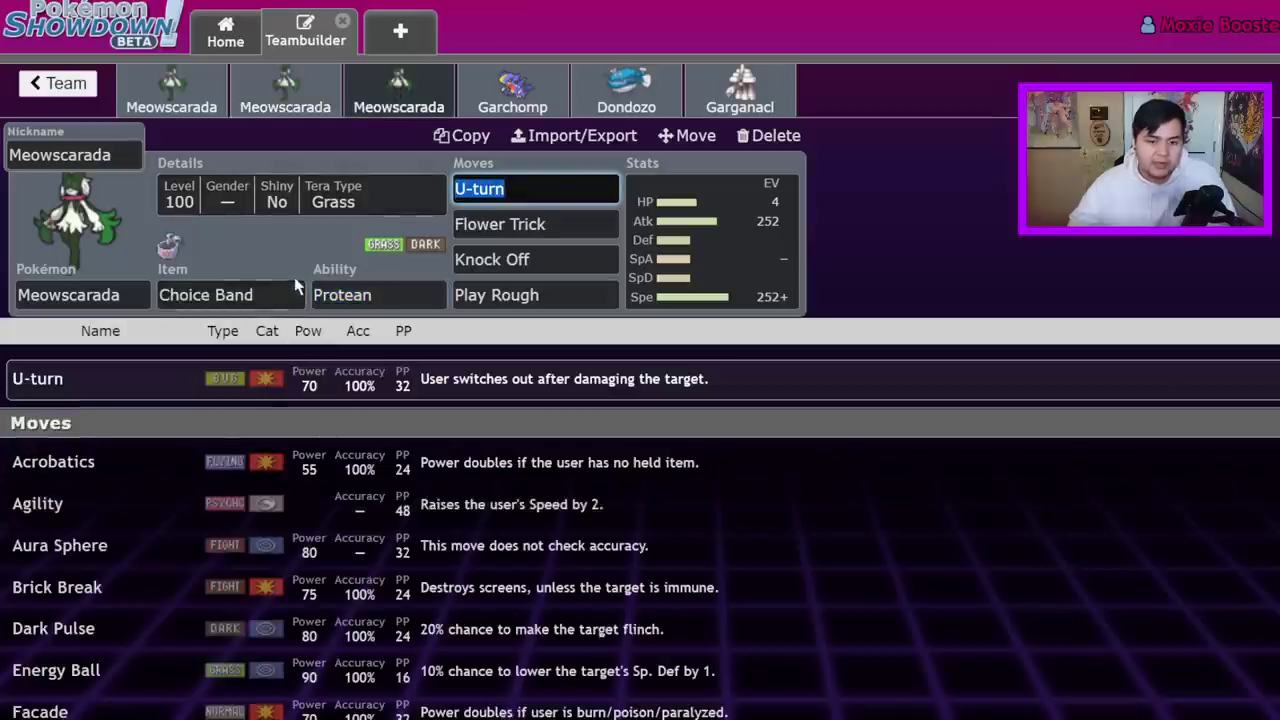
- Examine the third Meowscarada's Protean ability, Choice Band, U-turn and Flower Trick descriptions, and EV spread
click(400, 295)
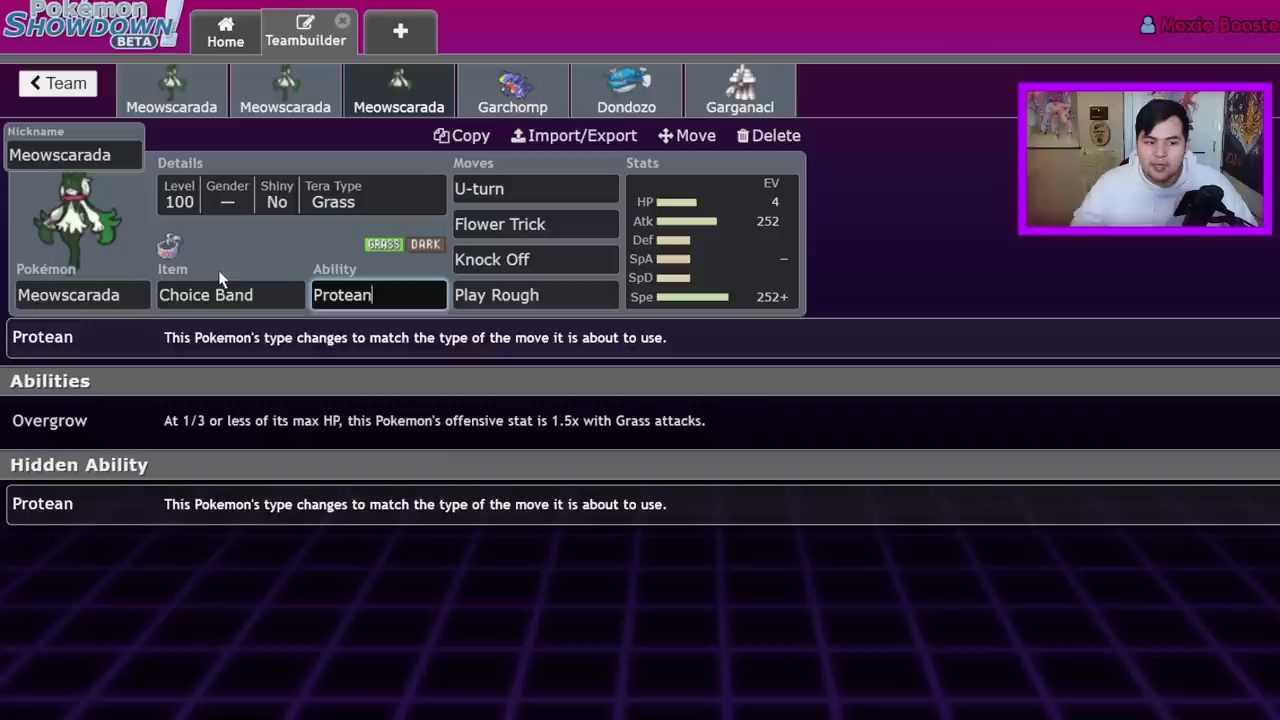
click(205, 300)
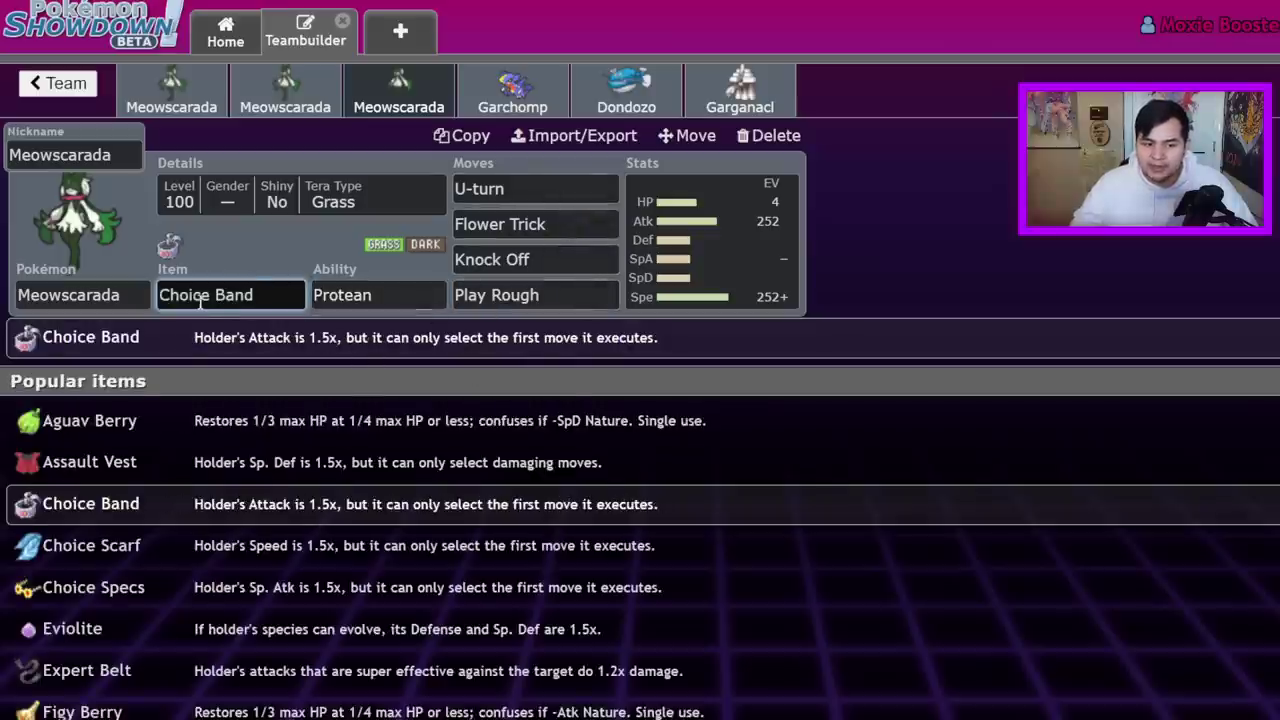
click(538, 188)
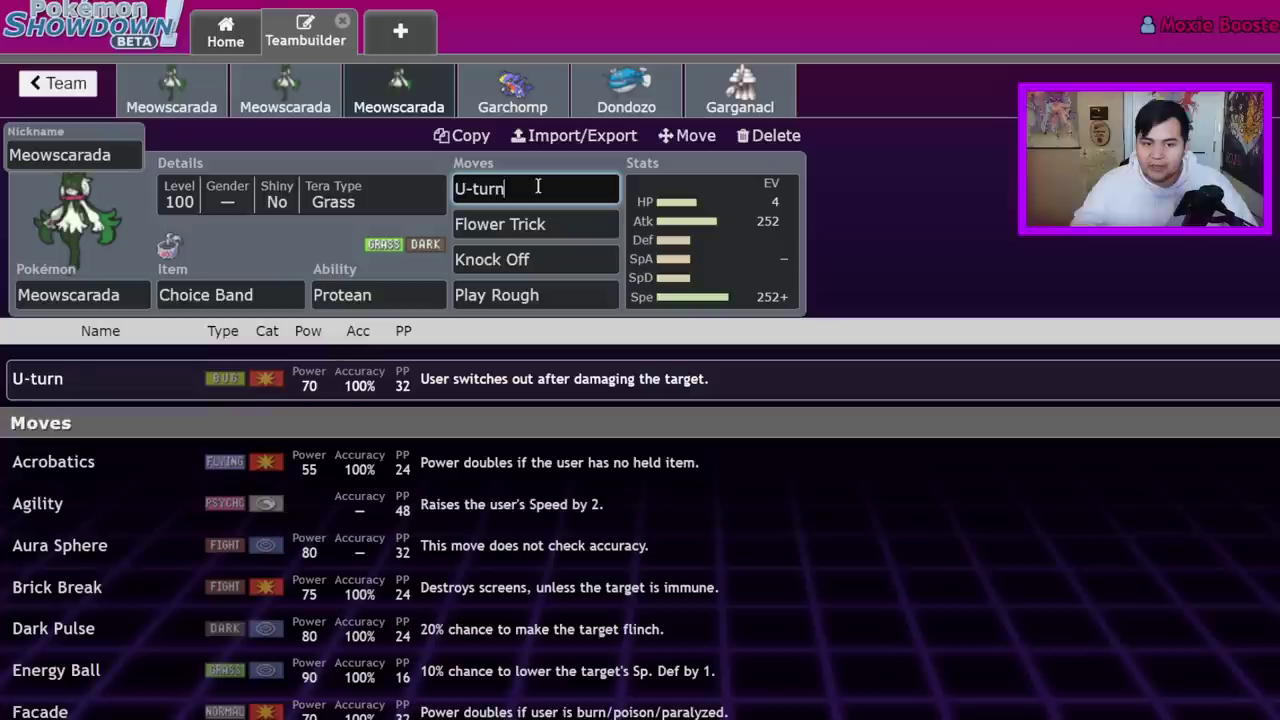
click(183, 300)
click(568, 187)
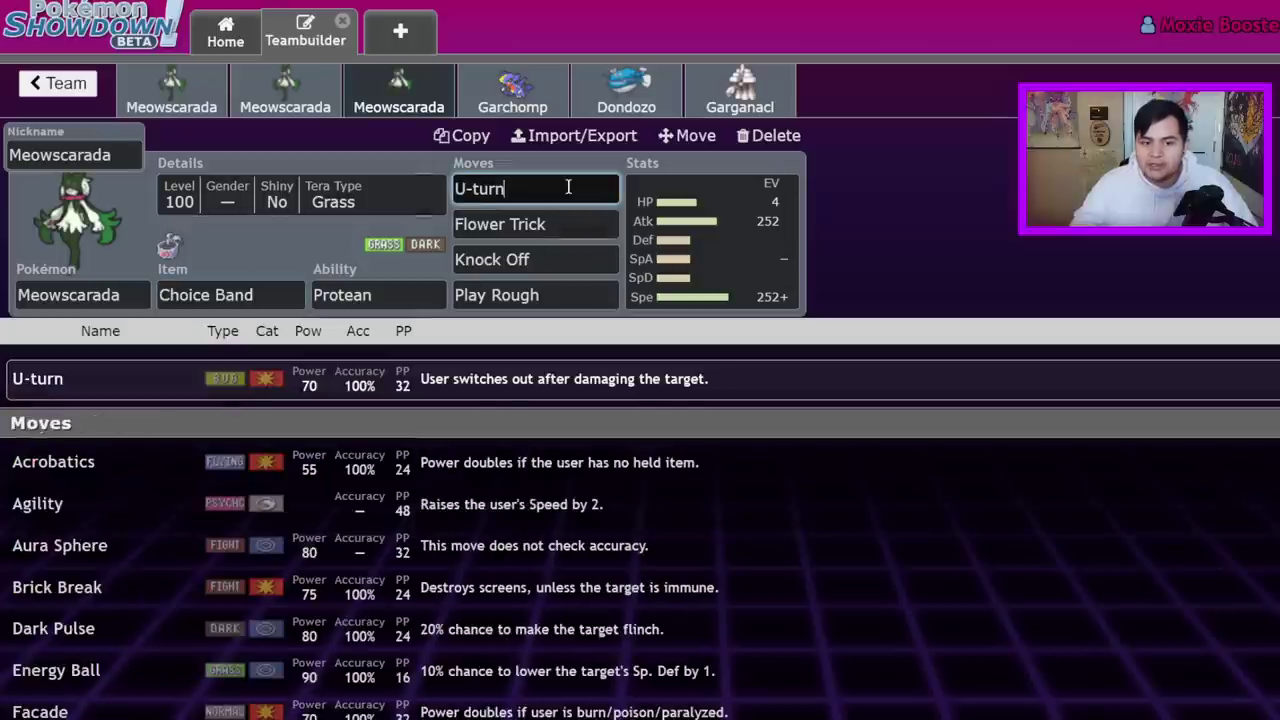
click(728, 300)
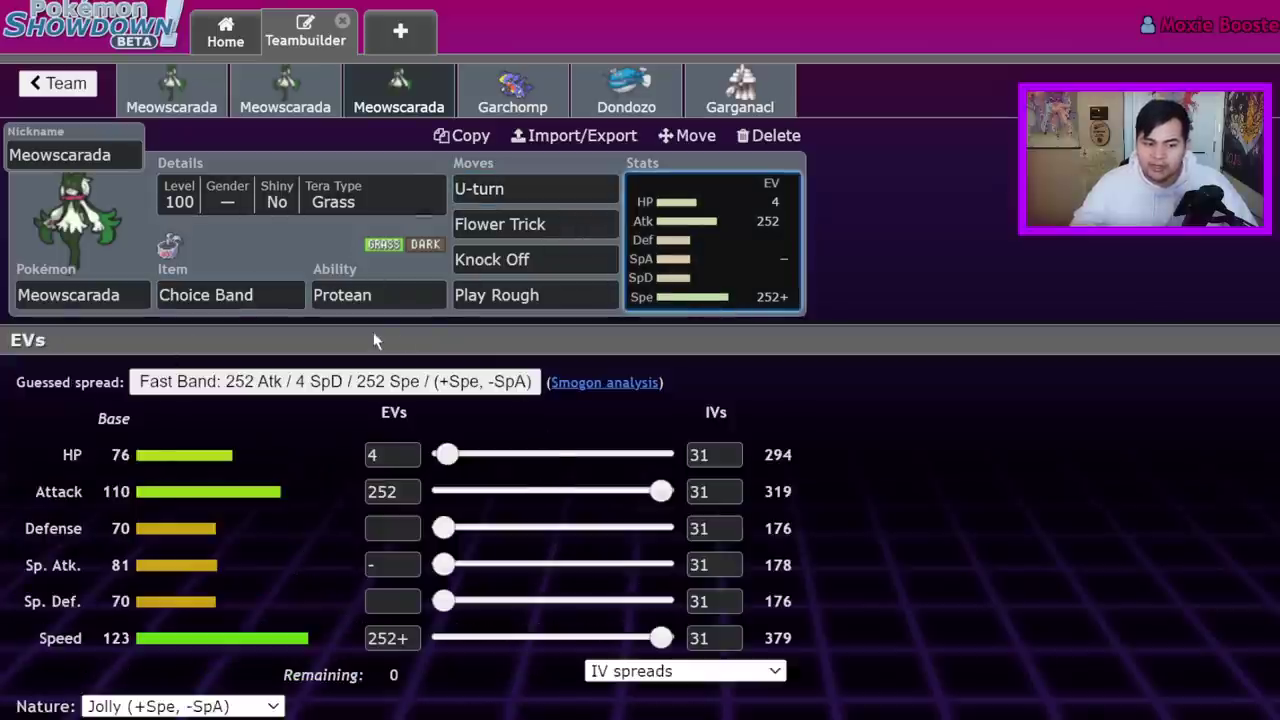
click(518, 228)
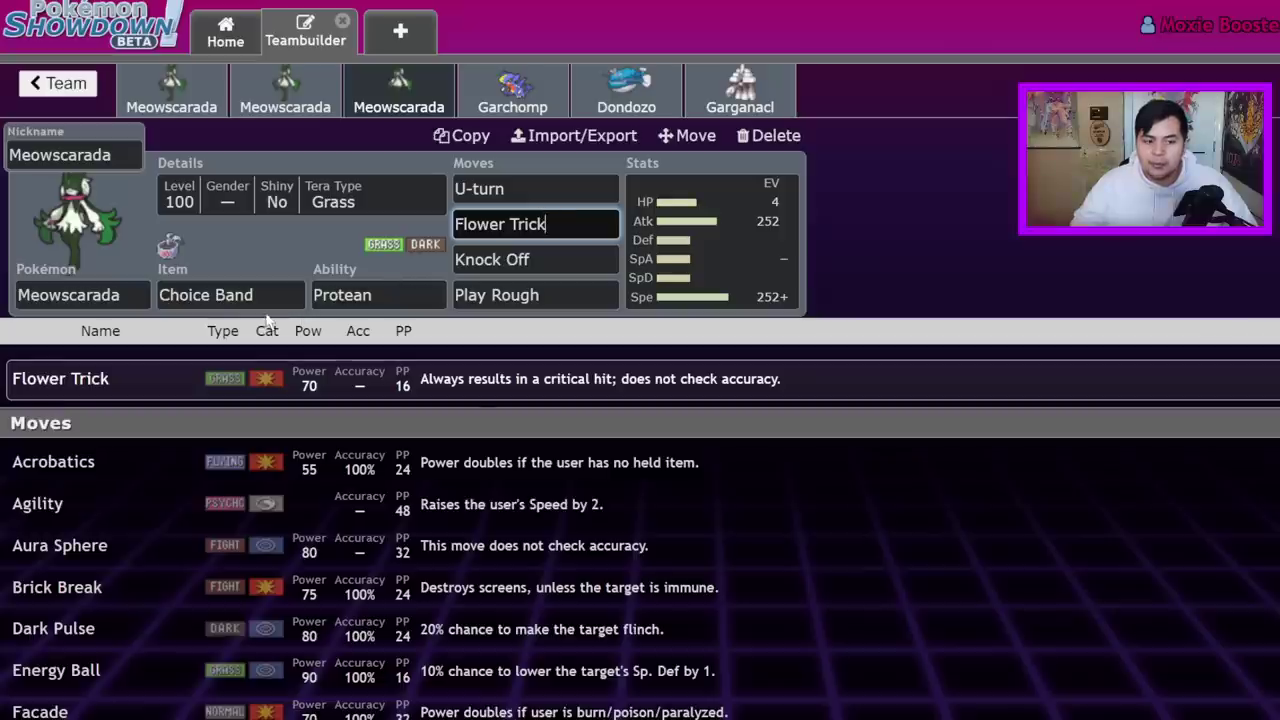
click(268, 295)
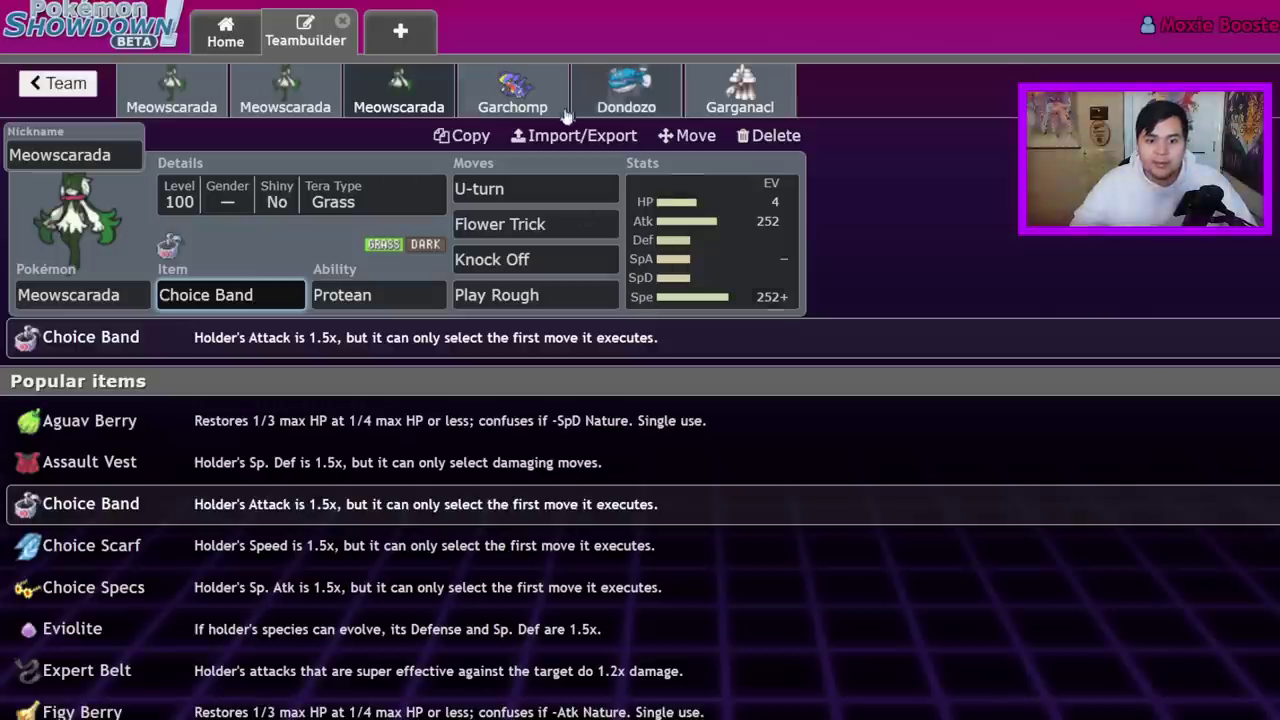
- Replace Garchomp in the team with Annihilape
click(512, 90)
click(110, 292)
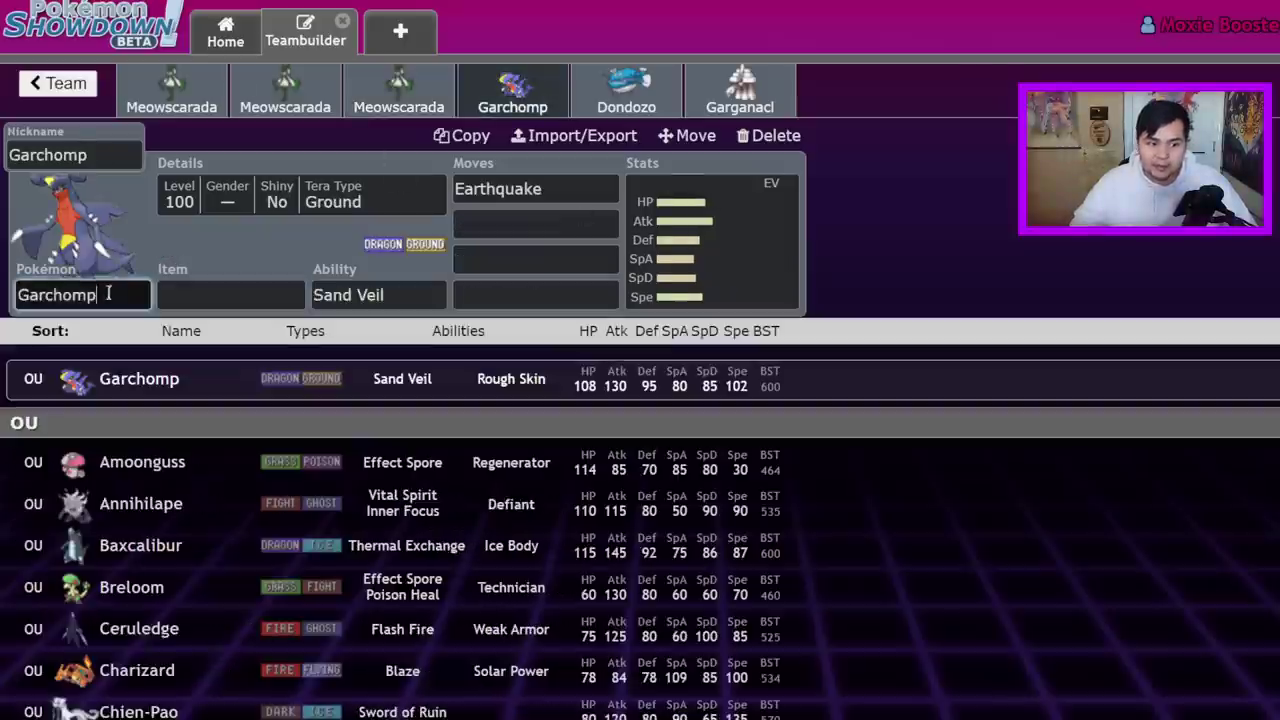
text(ann)
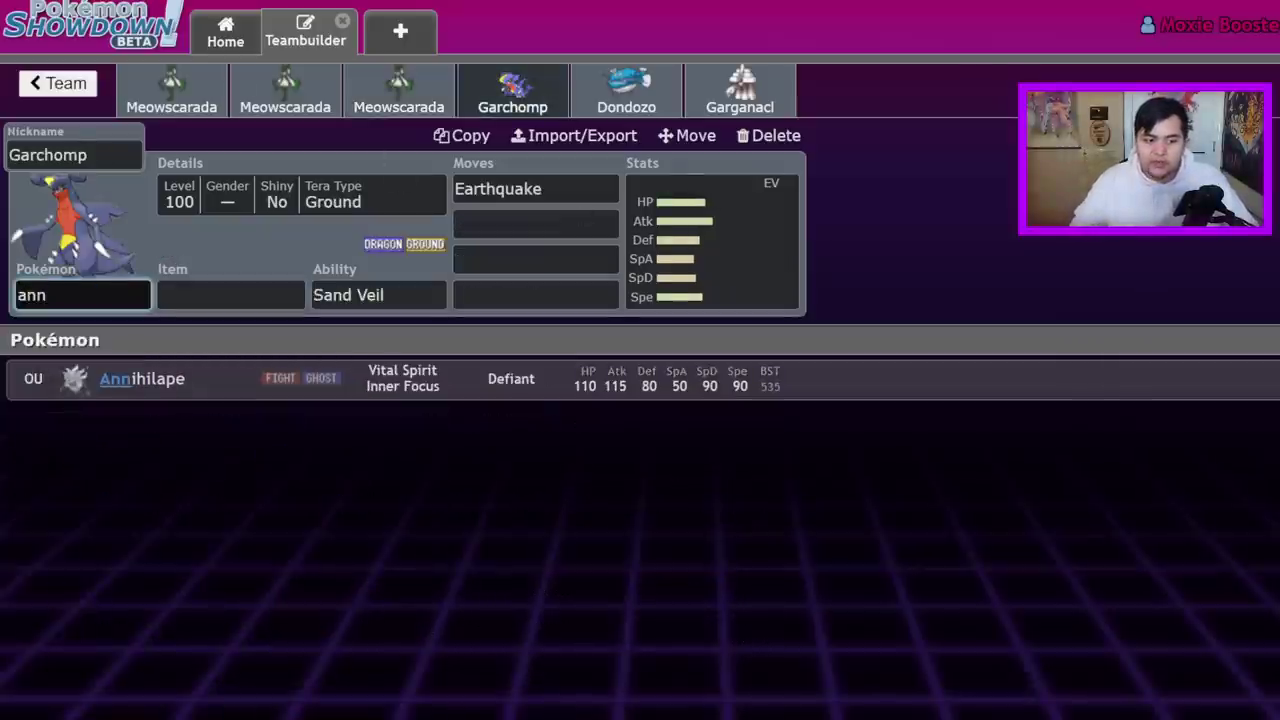
text(i)
click(451, 383)
- Give Annihilape Rage Fist as its first move
click(583, 178)
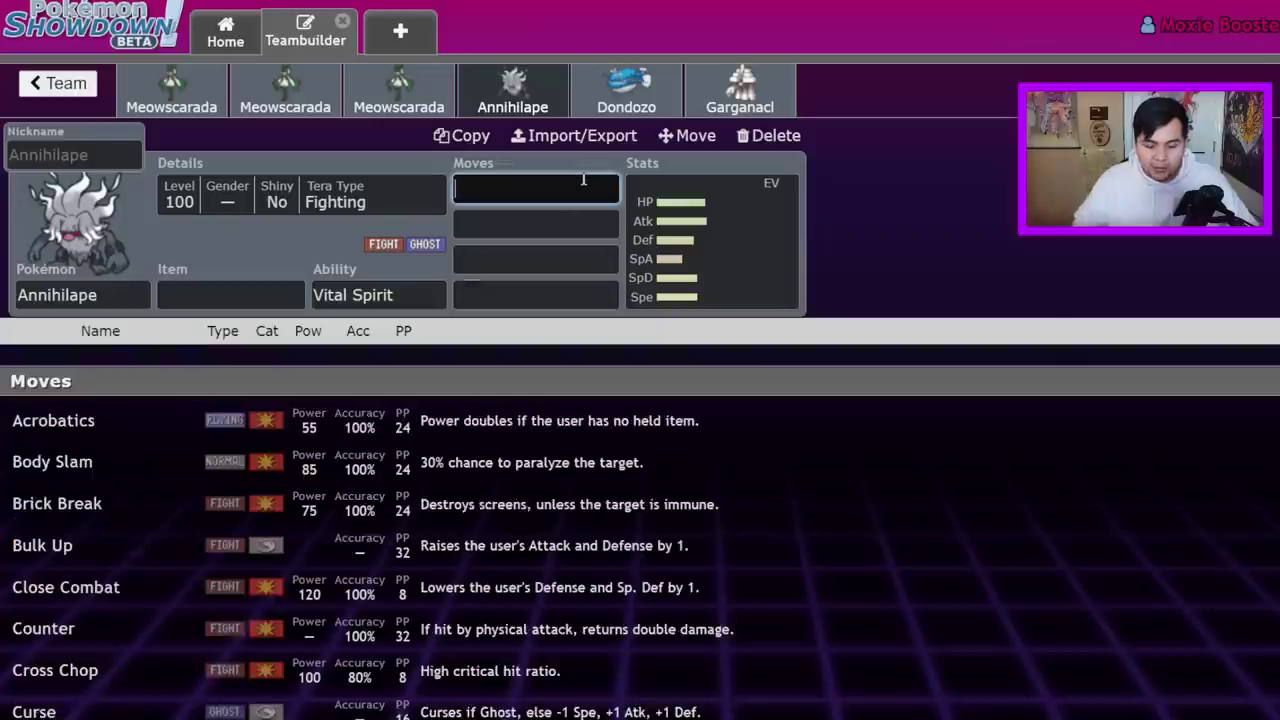
text(rage)
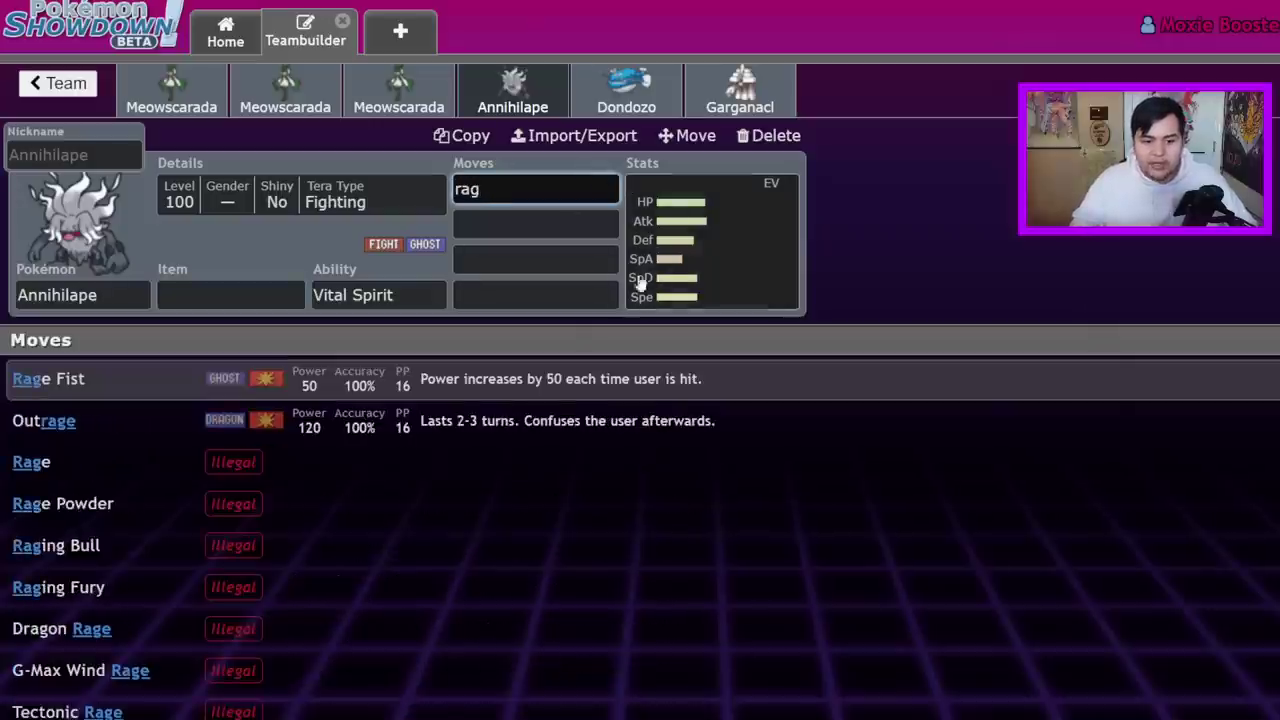
click(505, 380)
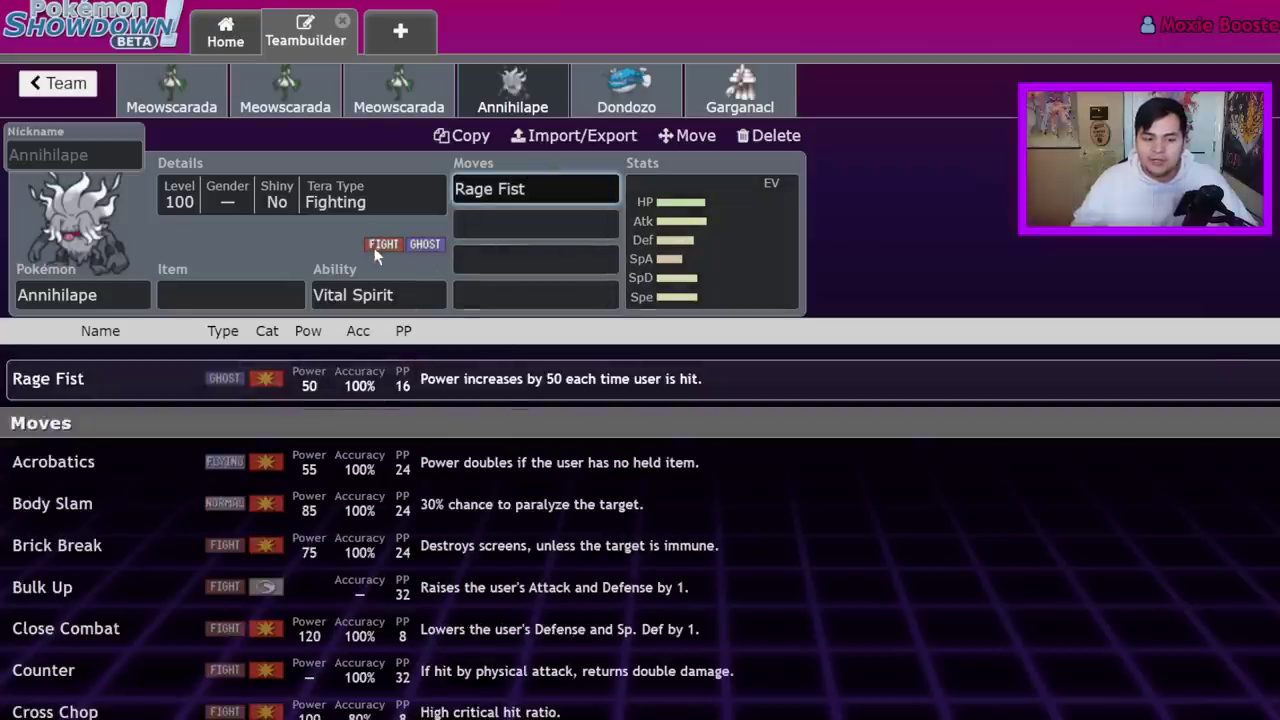
- Compare Annihilape's base stats with those of the first Meowscarada
click(645, 225)
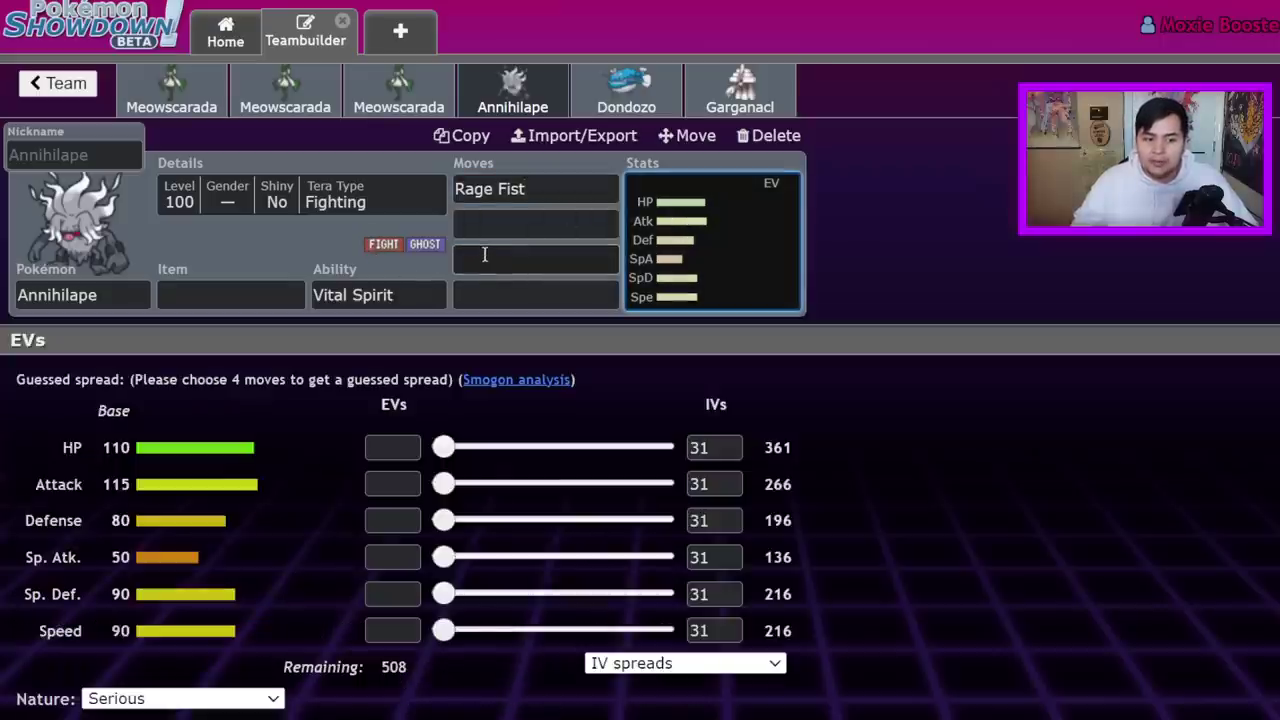
click(160, 103)
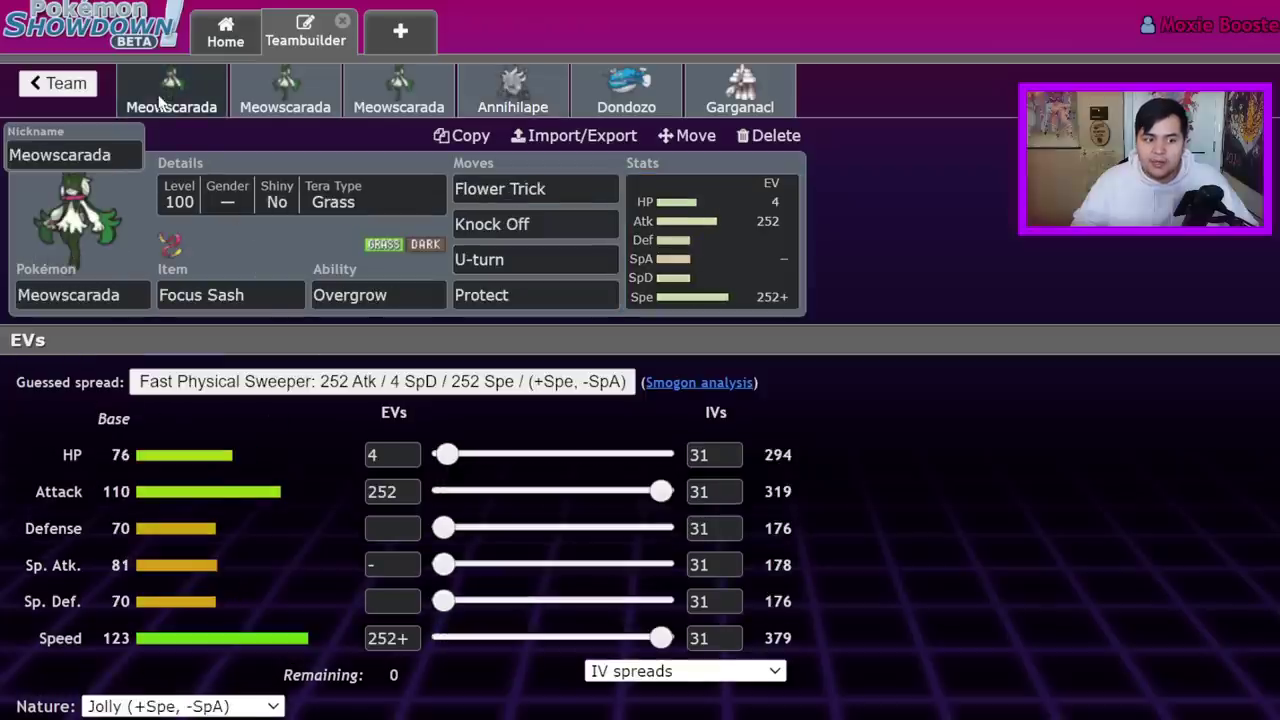
- Review Annihilape's base stats against the EV spreads of the first and second Meowscarada
click(515, 90)
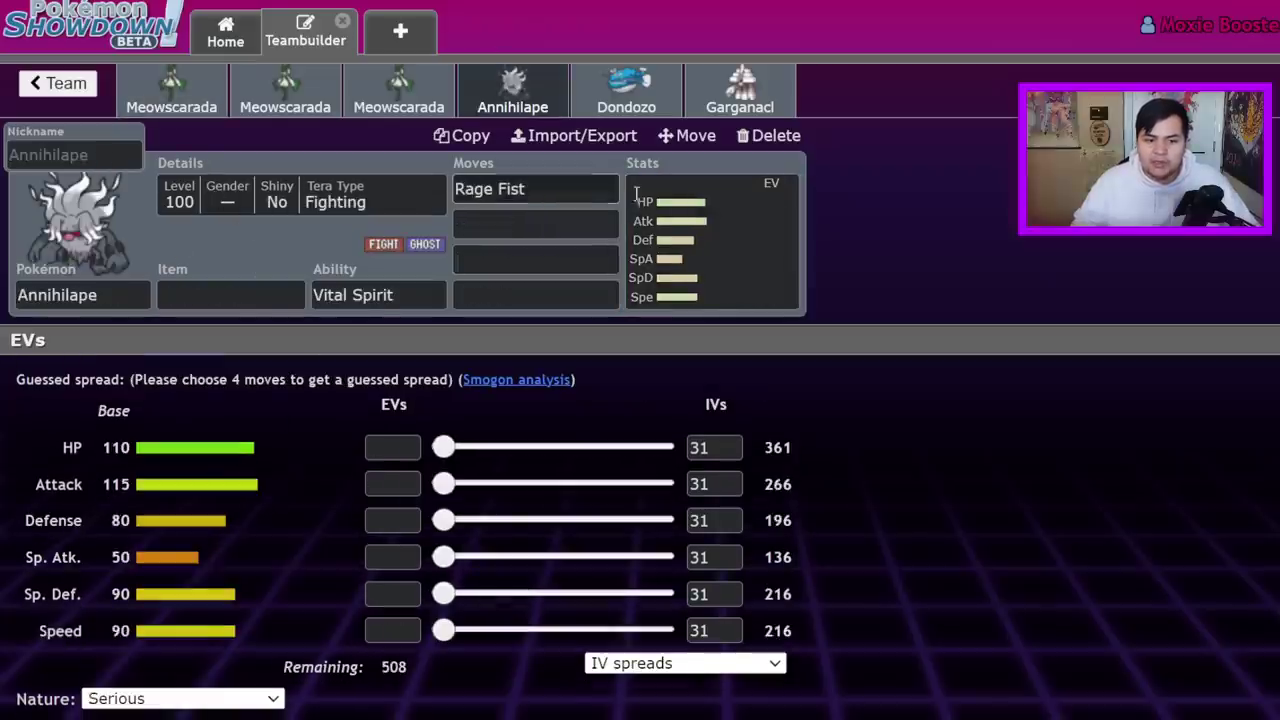
click(695, 220)
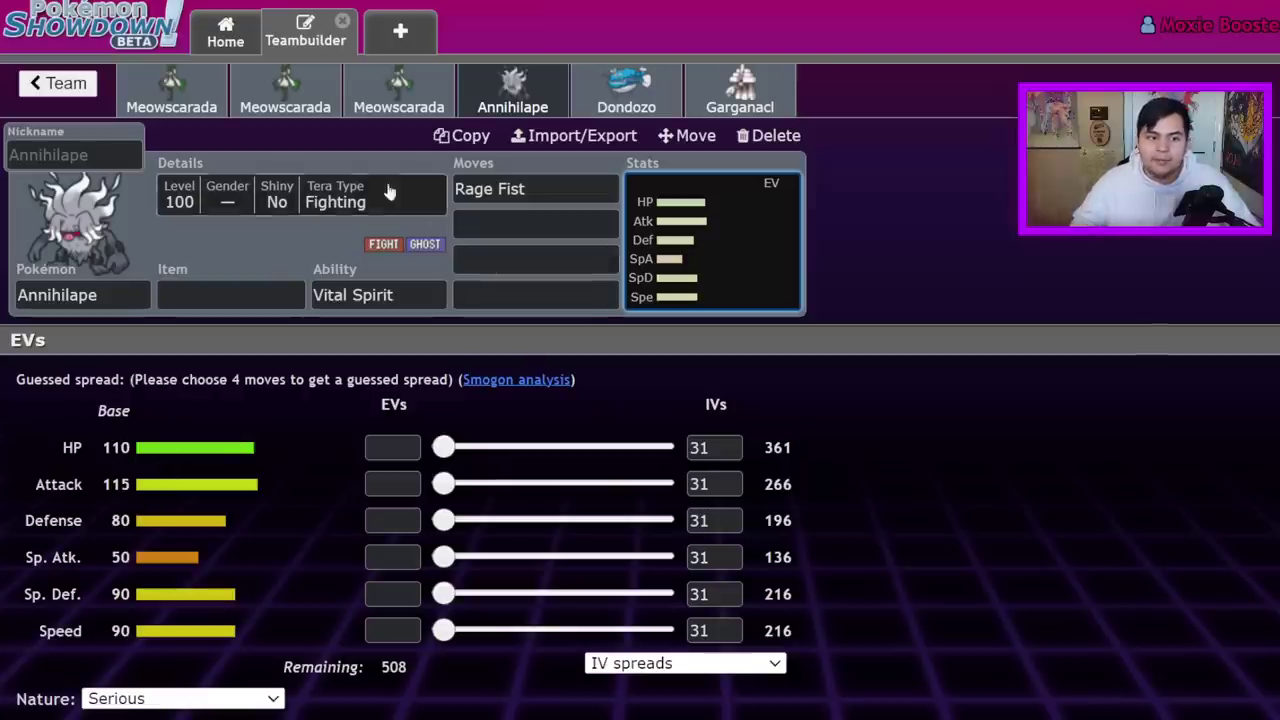
click(205, 90)
click(285, 88)
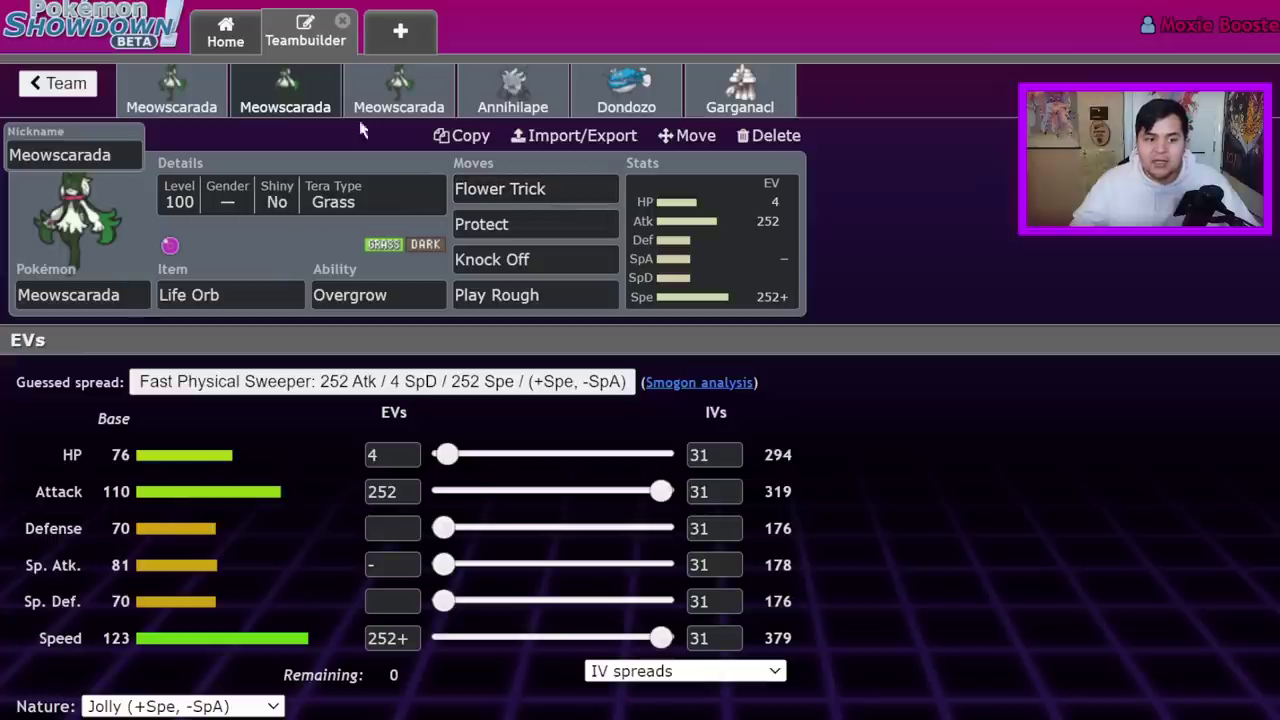
click(160, 100)
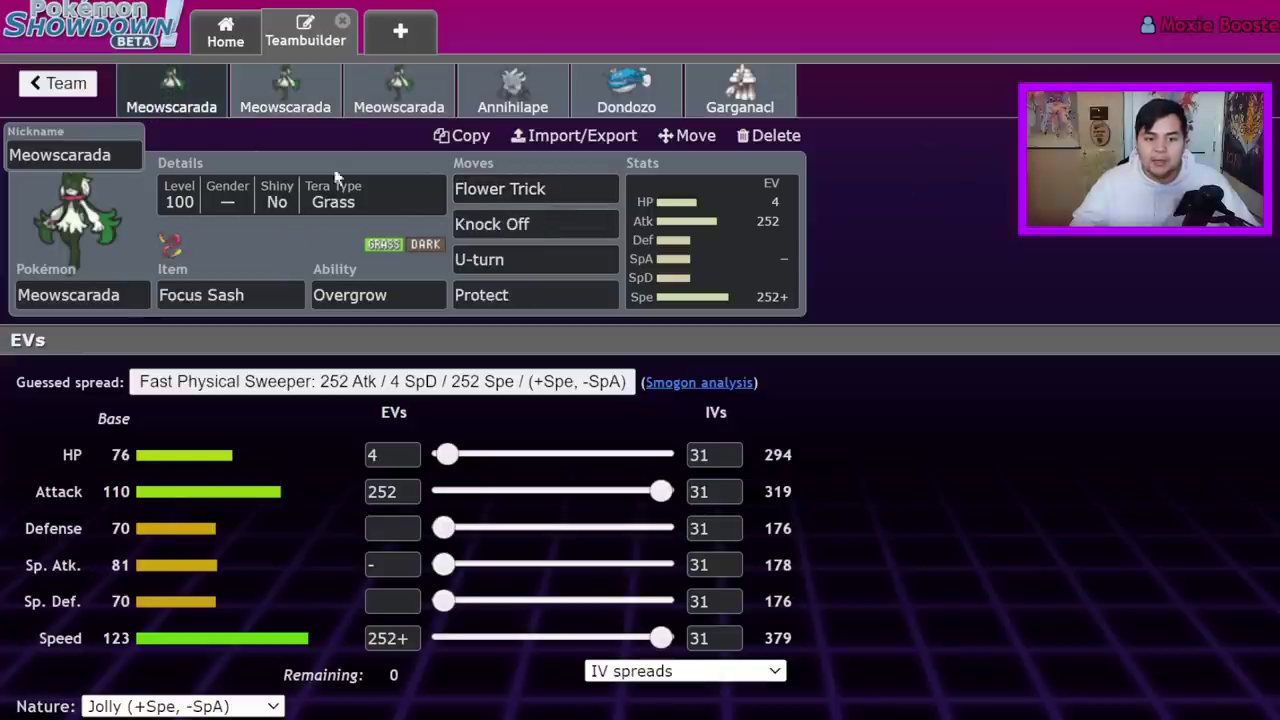
- Browse the available moves for the first Meowscarada's fourth move slot, from Dark Pulse through Tera Blast
click(535, 292)
scroll(265, 462, down, 6)
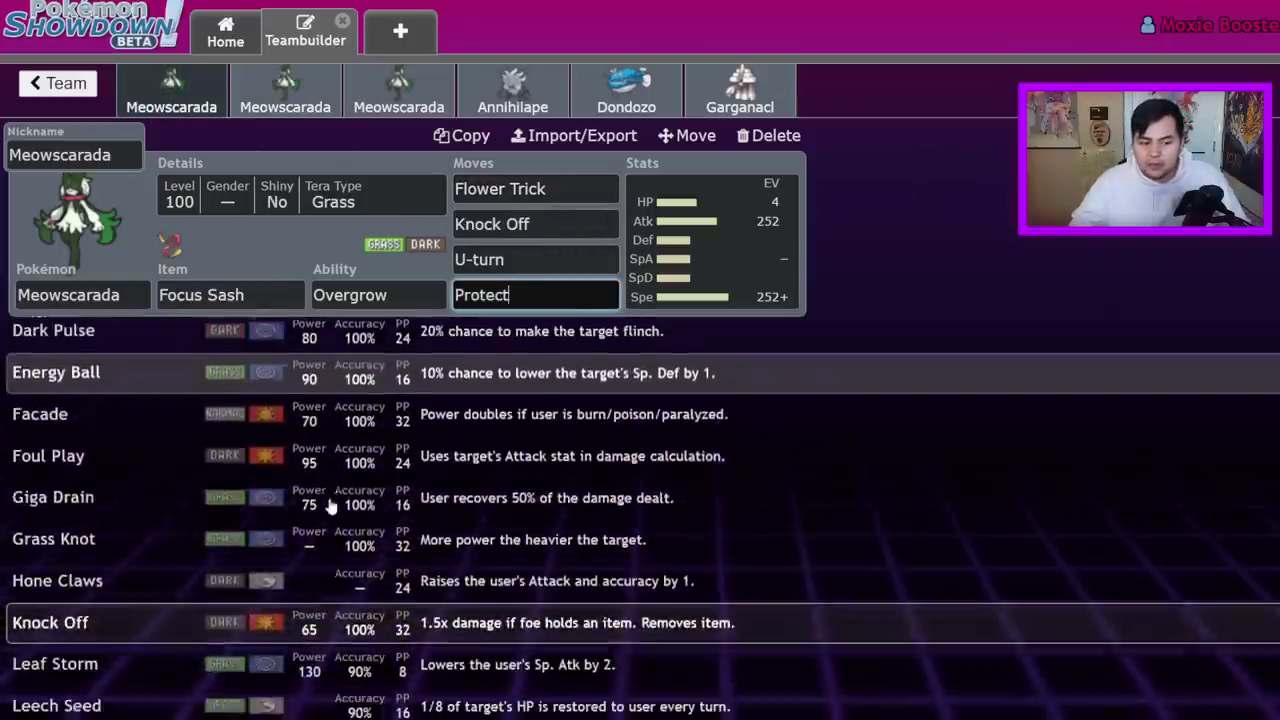
scroll(340, 458, down, 5)
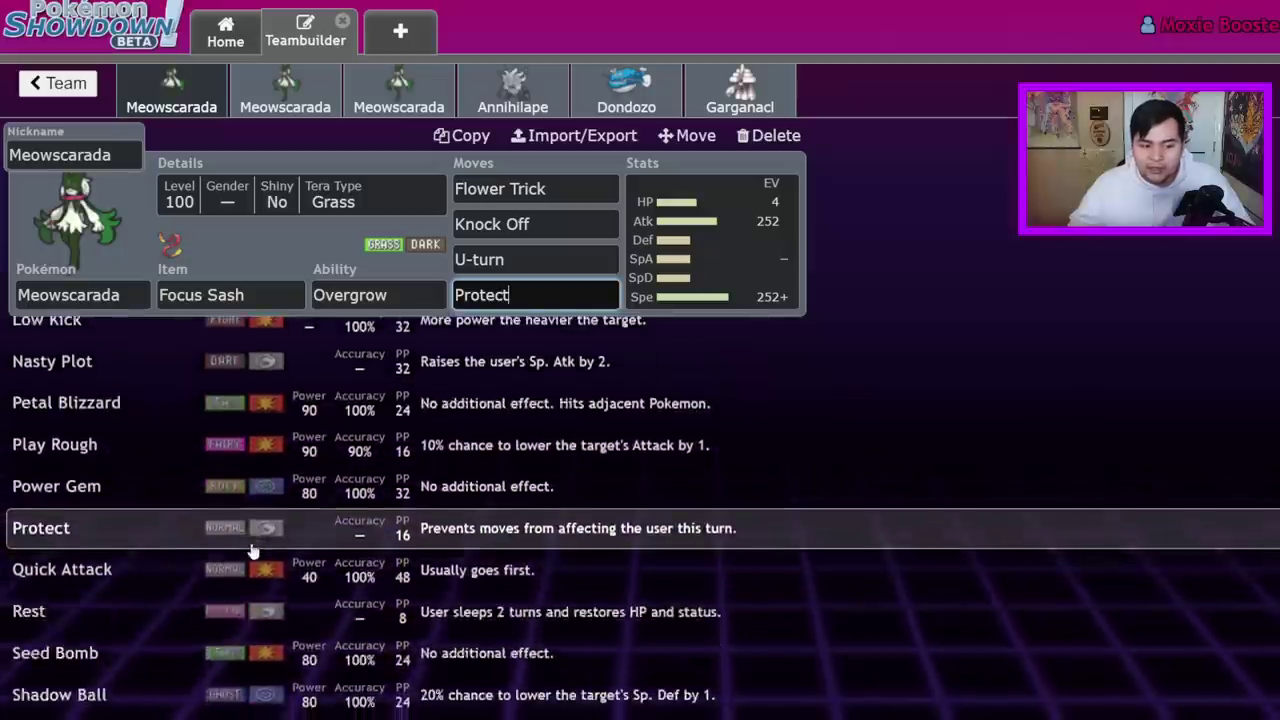
scroll(250, 500, down, 1)
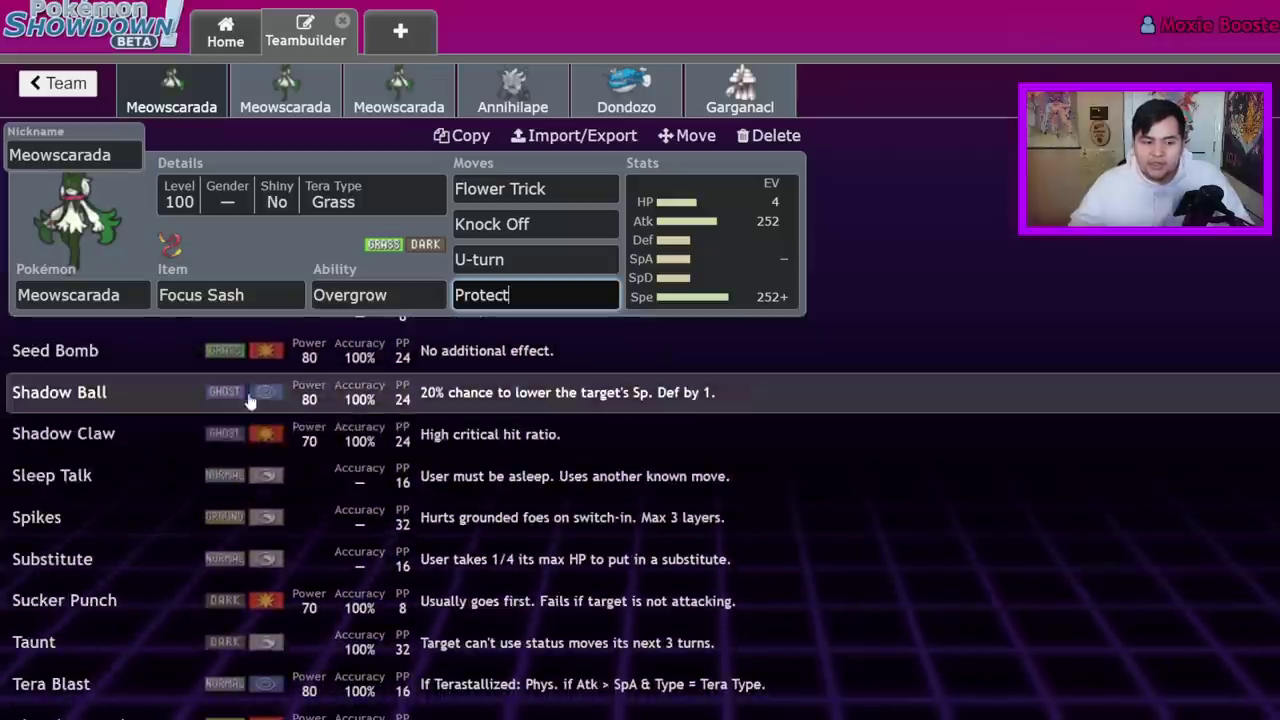
scroll(309, 508, down, 2)
scroll(309, 508, down, 1)
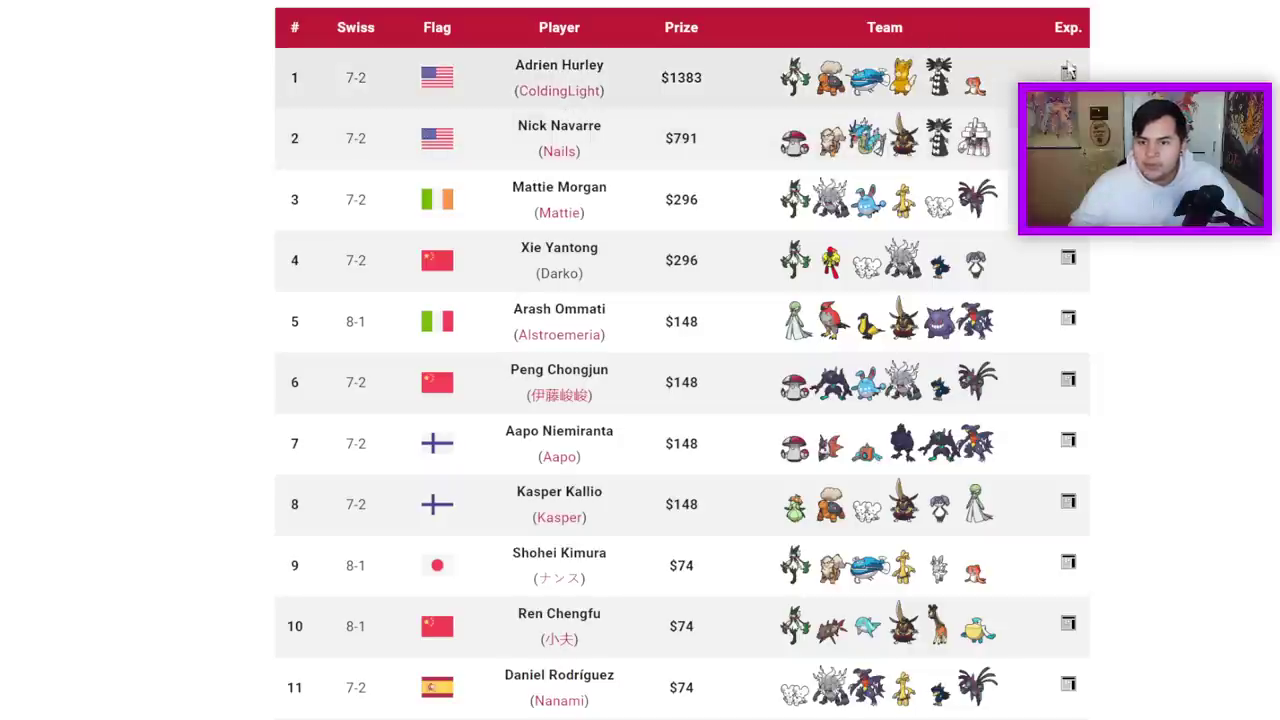
- In the tournament results page, open the first-place team's export, highlight Meowscarada's Tera type, and close the export
click(1068, 73)
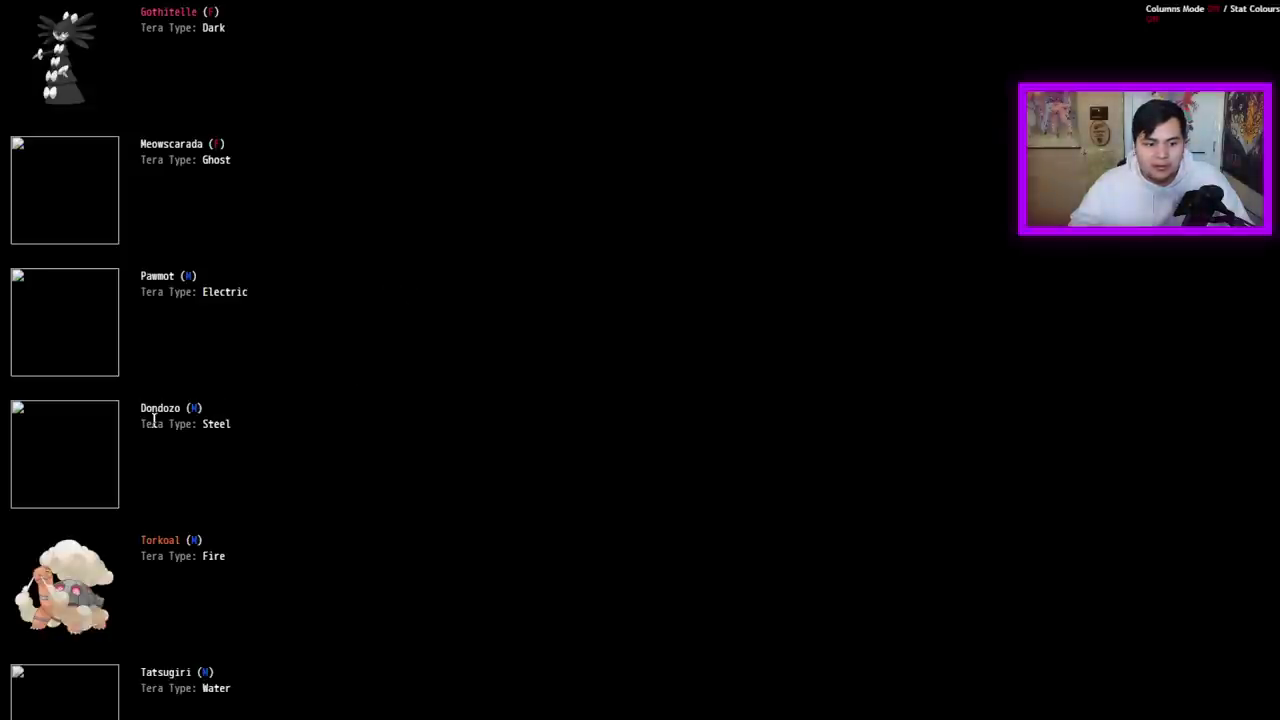
drag(196, 160, 450, 207)
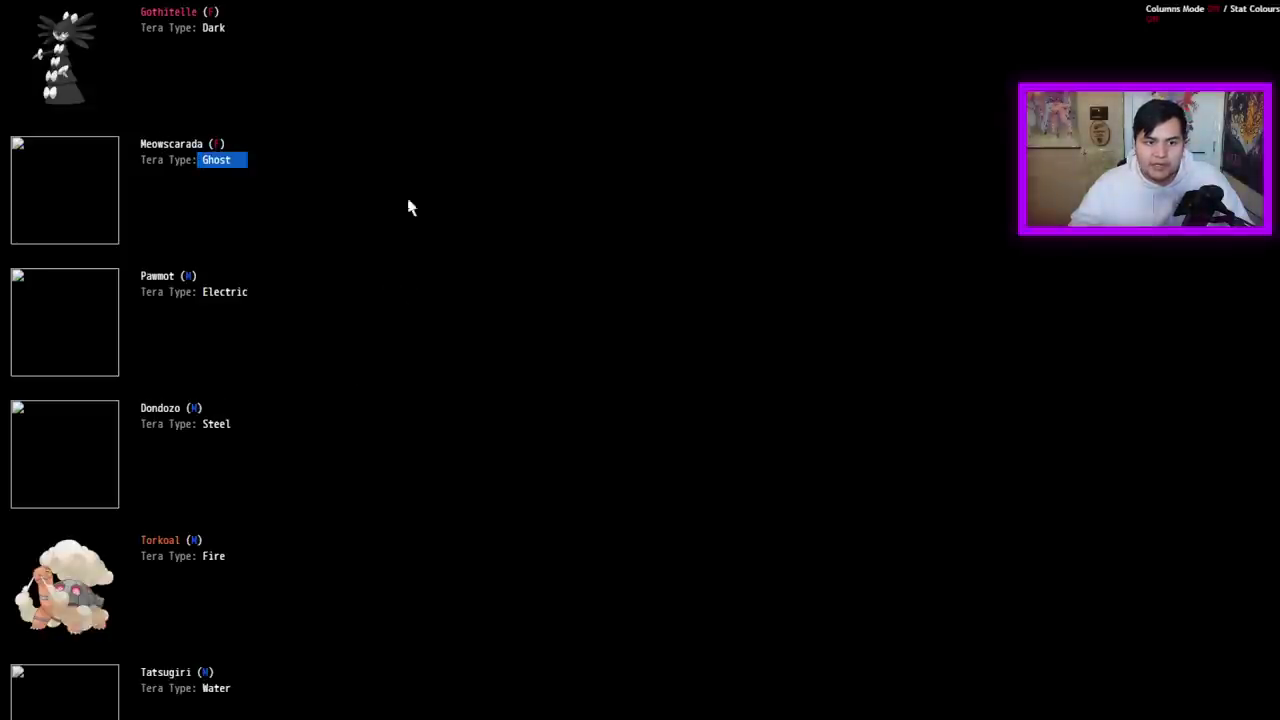
key(ctrl+w)
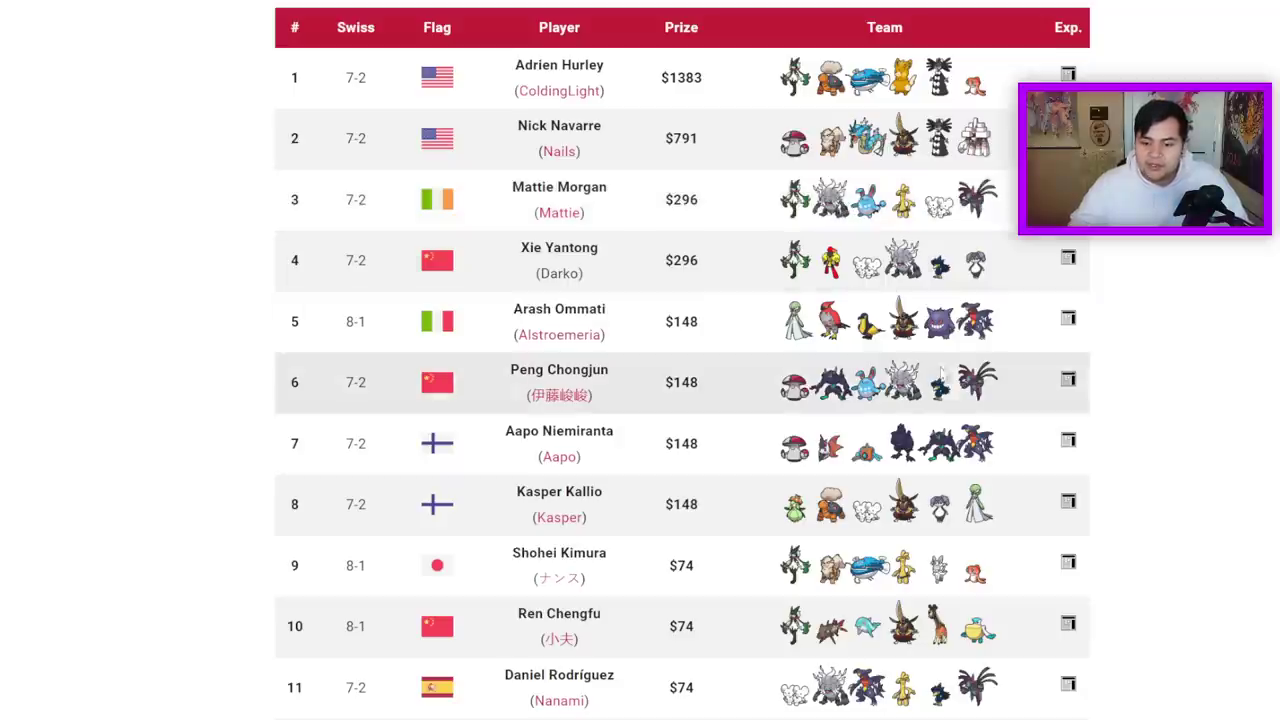
- Examine the teams in the top cut results table down to 20th place and return to its beginning
scroll(940, 385, down, 1)
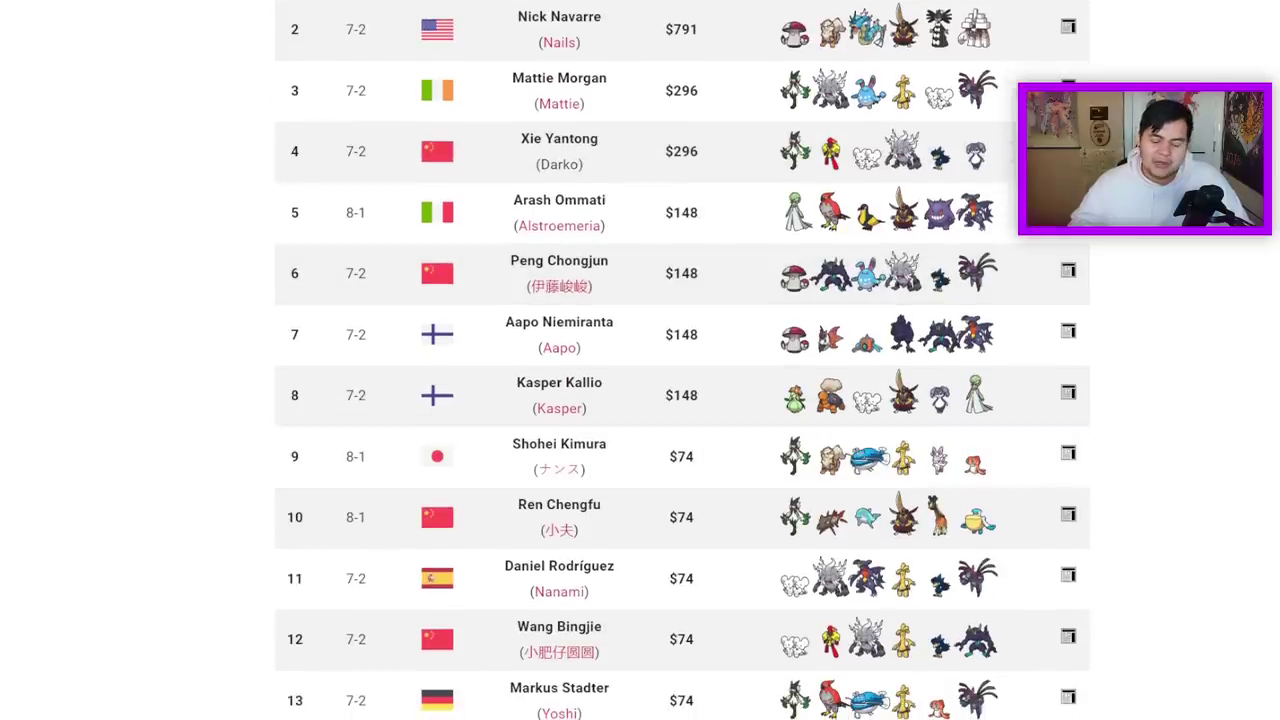
scroll(1012, 148, down, 1)
scroll(1012, 148, down, 3)
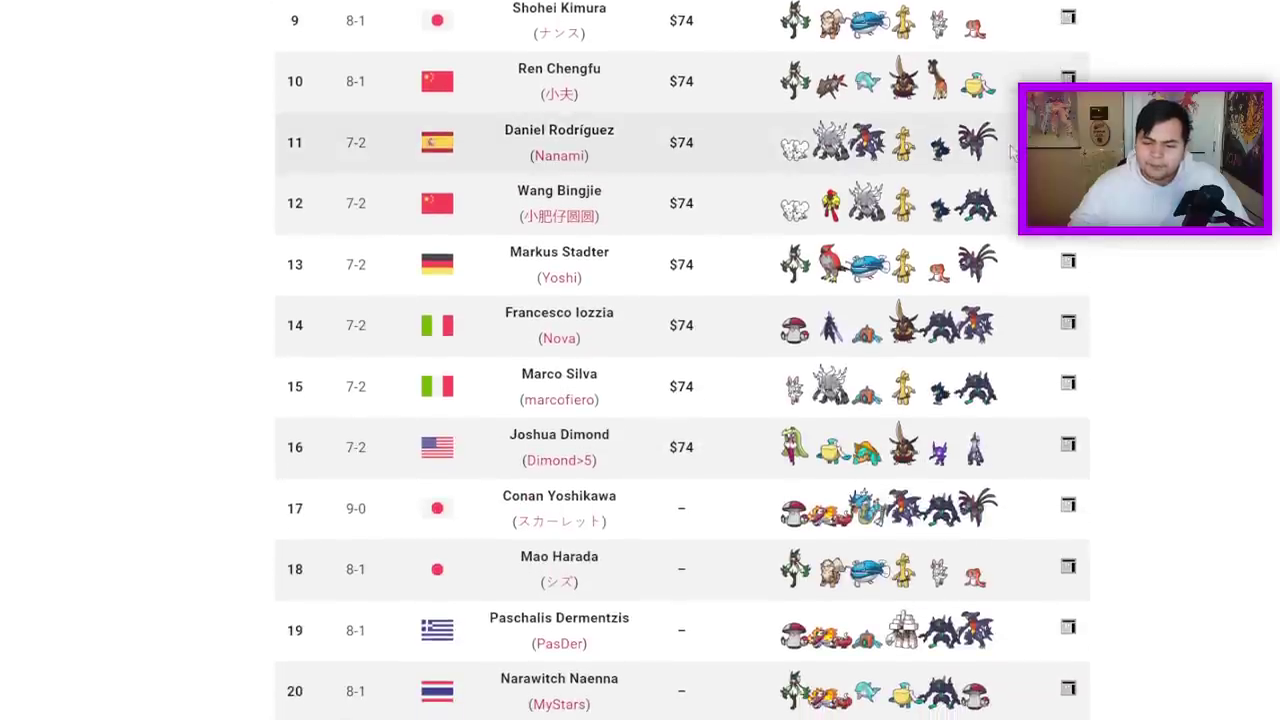
scroll(1012, 146, up, 6)
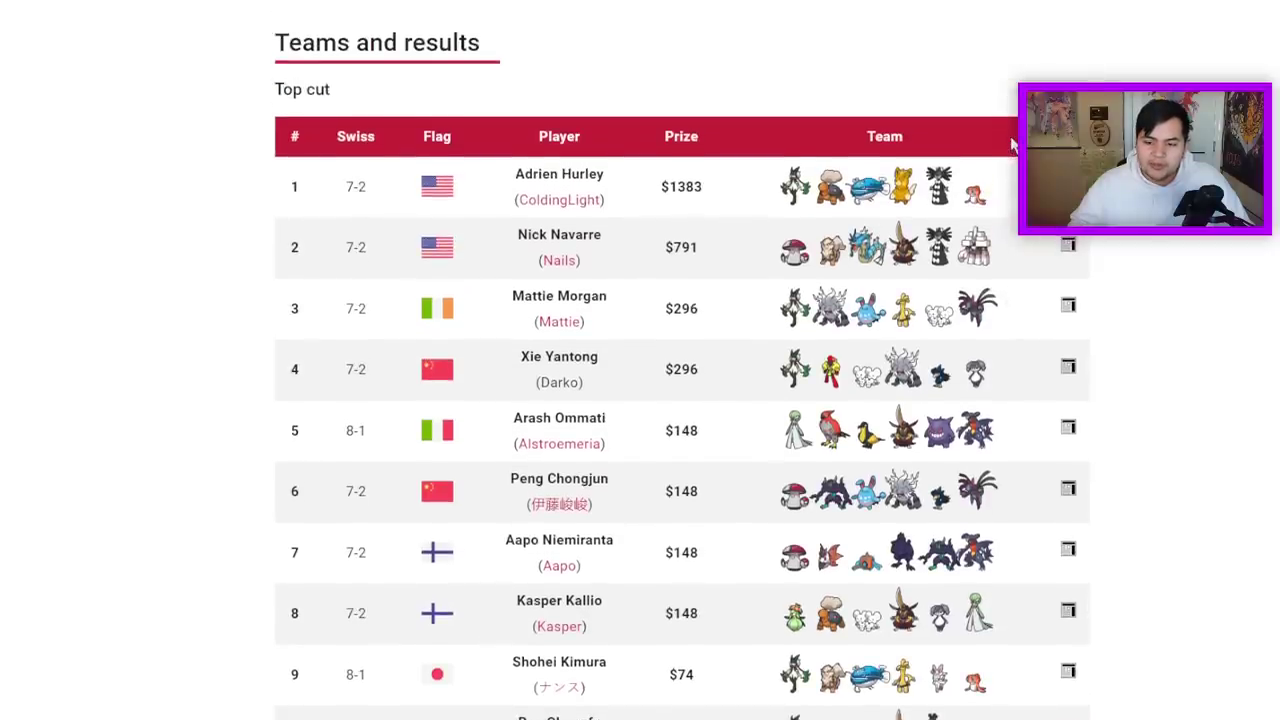